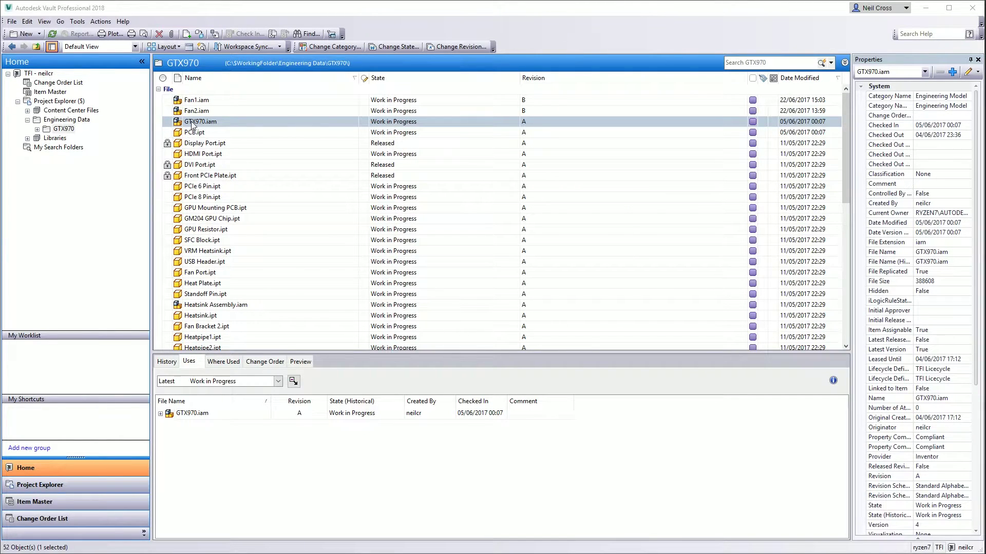
# - Select GTX970.iam in the GTX970 folder and open its context menu
pyautogui.click(180, 122)
pyautogui.rightClick(181, 125)
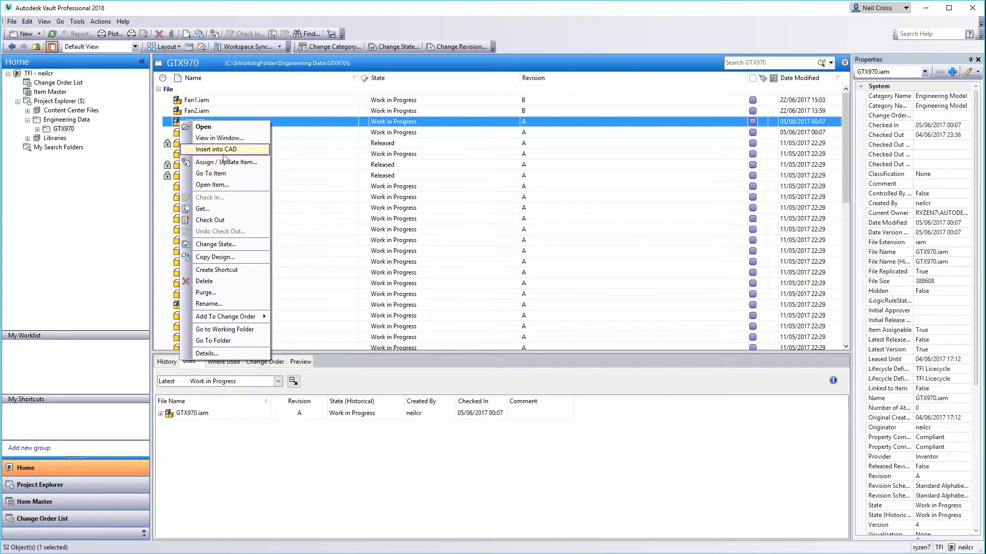
# - Launch Copy Design for GTX970.iam and select the assembly's row in the copy list
pyautogui.click(227, 257)
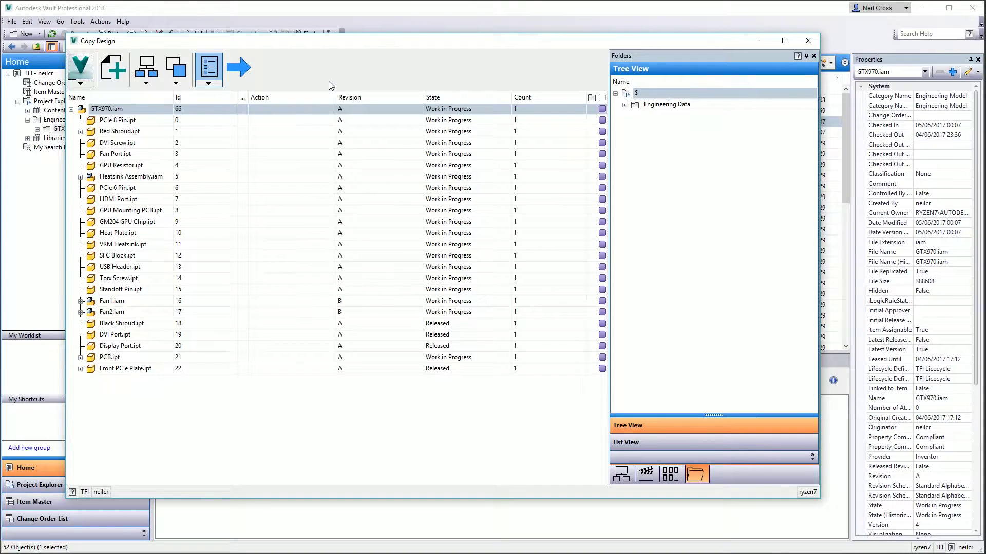
pyautogui.moveTo(331, 45); pyautogui.dragTo(328, 37)
pyautogui.click(111, 104)
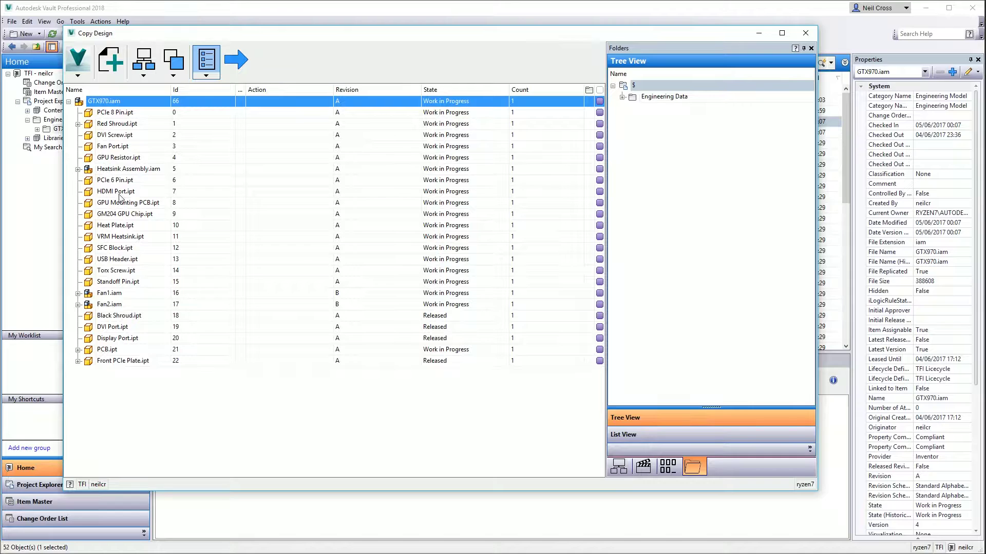
# - Set the GTX970.iam row to the Copy action, producing Copy of GTX970.iam
pyautogui.rightClick(103, 105)
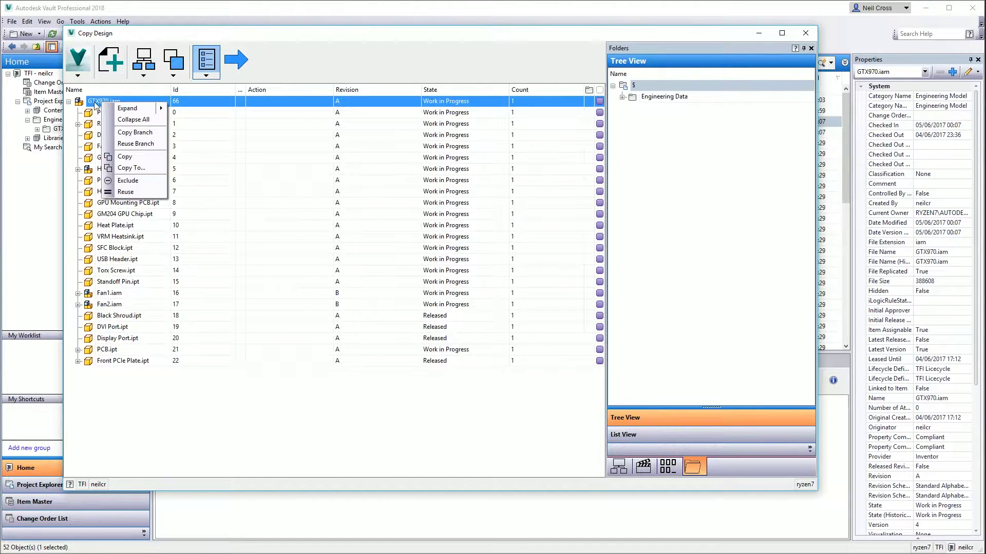
pyautogui.click(125, 156)
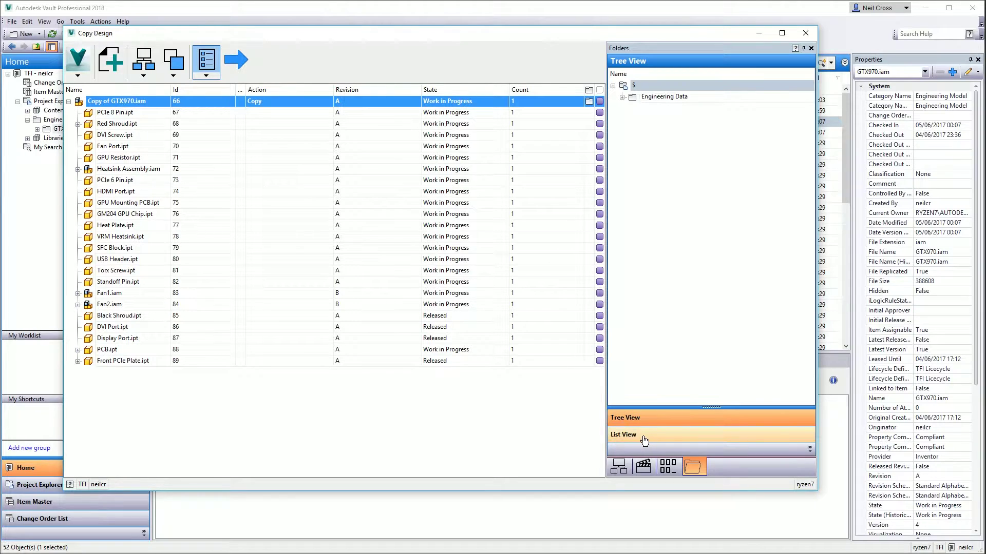
# - In Numbering, delete the 'Copy of' prefix and set the base name to GTX1070
pyautogui.click(669, 467)
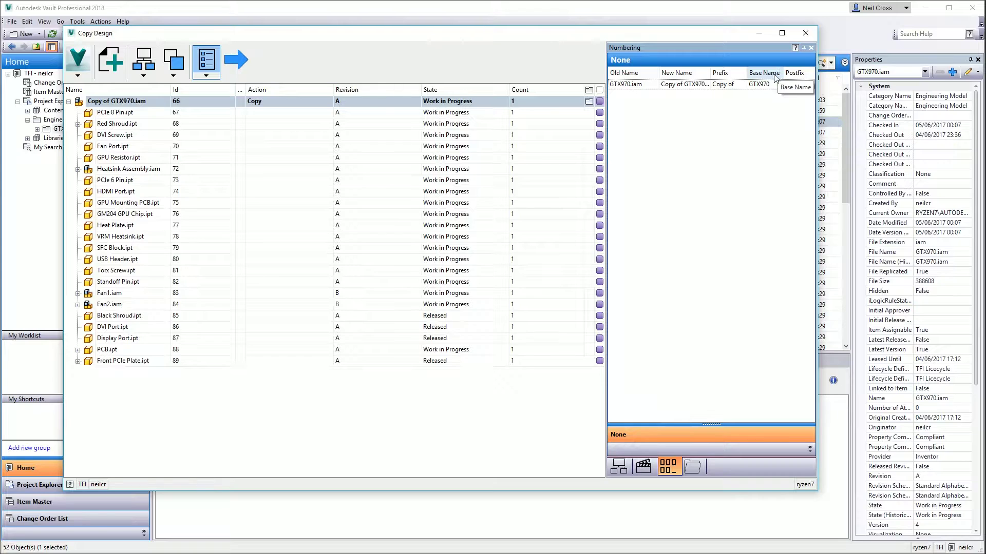
pyautogui.click(737, 83)
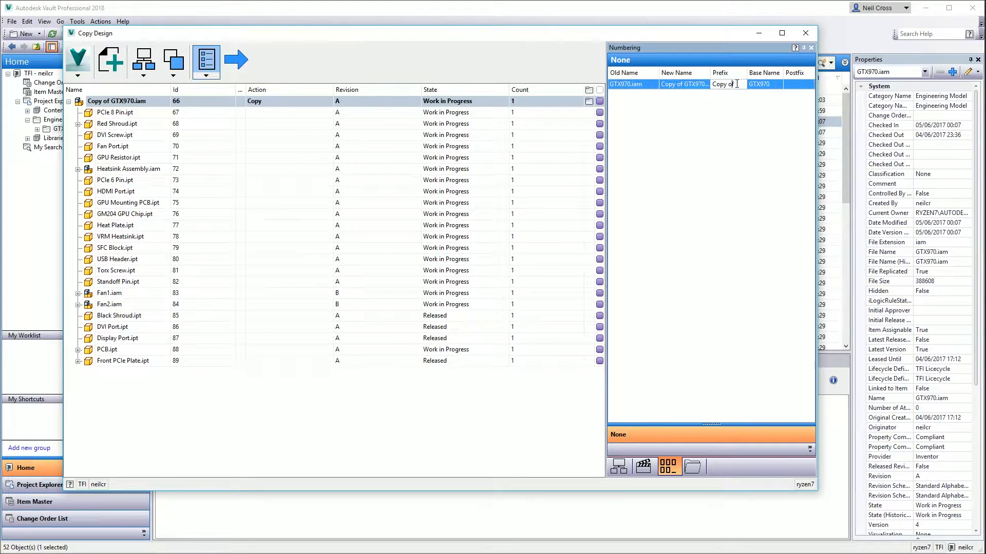
pyautogui.moveTo(735, 83); pyautogui.dragTo(692, 84)
pyautogui.press('Delete')
pyautogui.click(758, 84)
pyautogui.write('G')
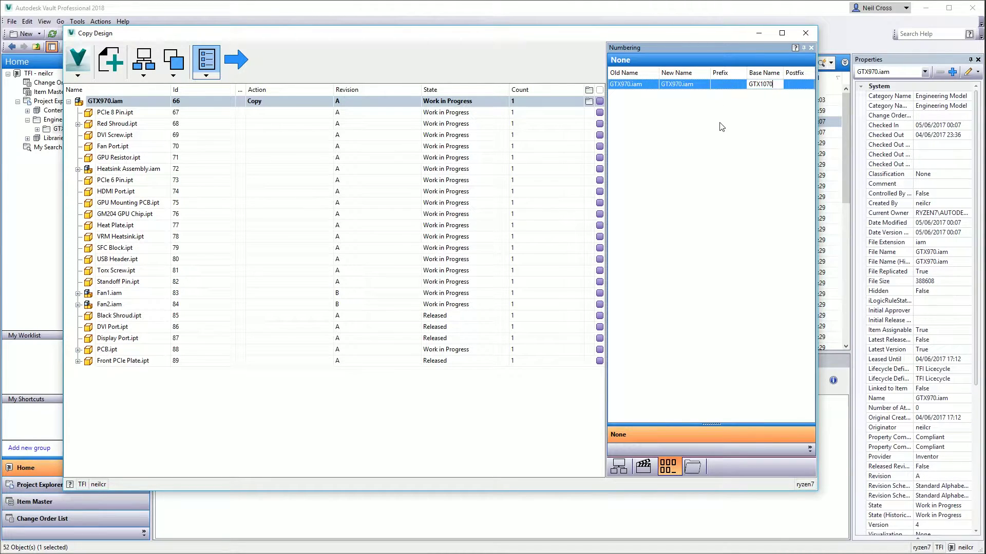
pyautogui.press('Return')
# - Create a GTX1070 folder under Engineering Data and make it GTX1070.iam's copy destination
pyautogui.moveTo(589, 106)
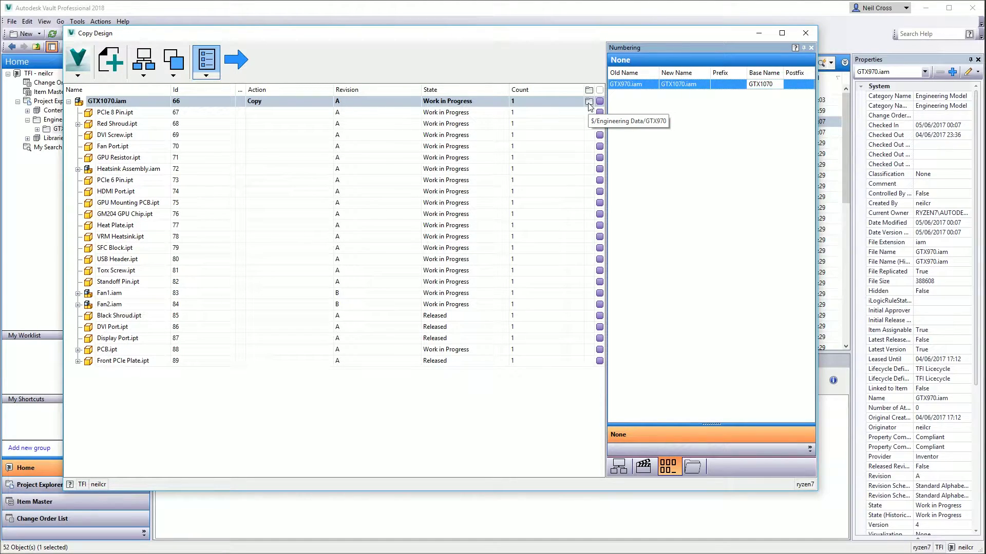
pyautogui.rightClick(589, 105)
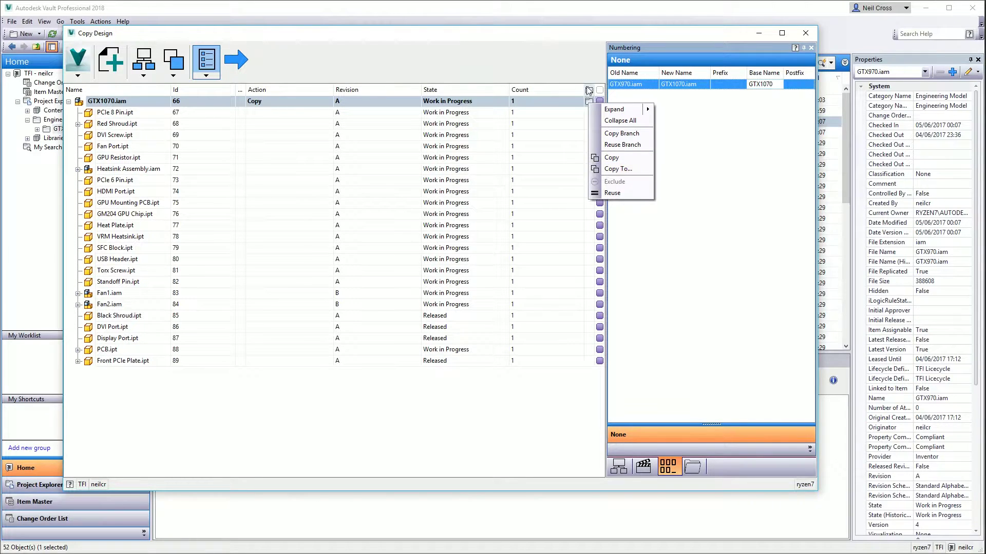
pyautogui.rightClick(138, 105)
pyautogui.click(162, 168)
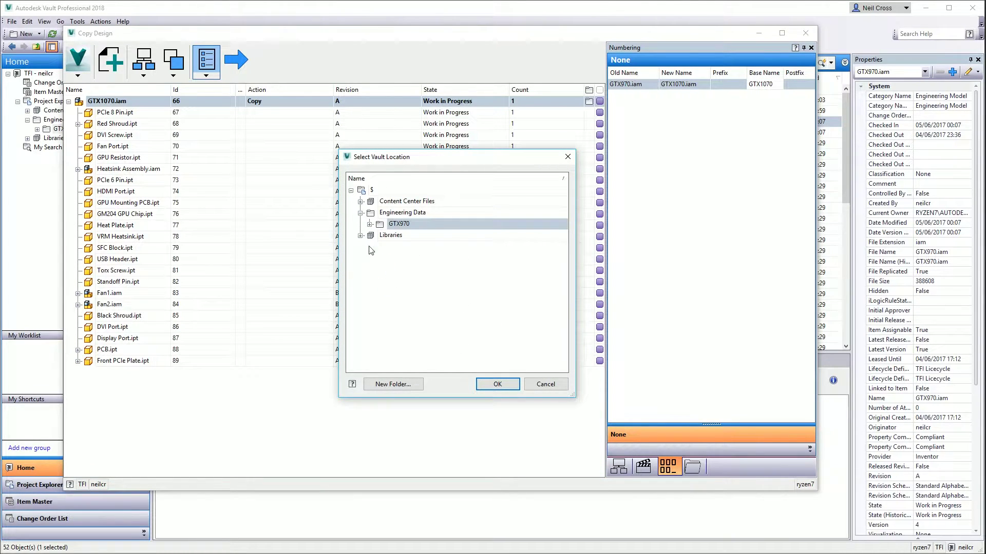
pyautogui.click(388, 213)
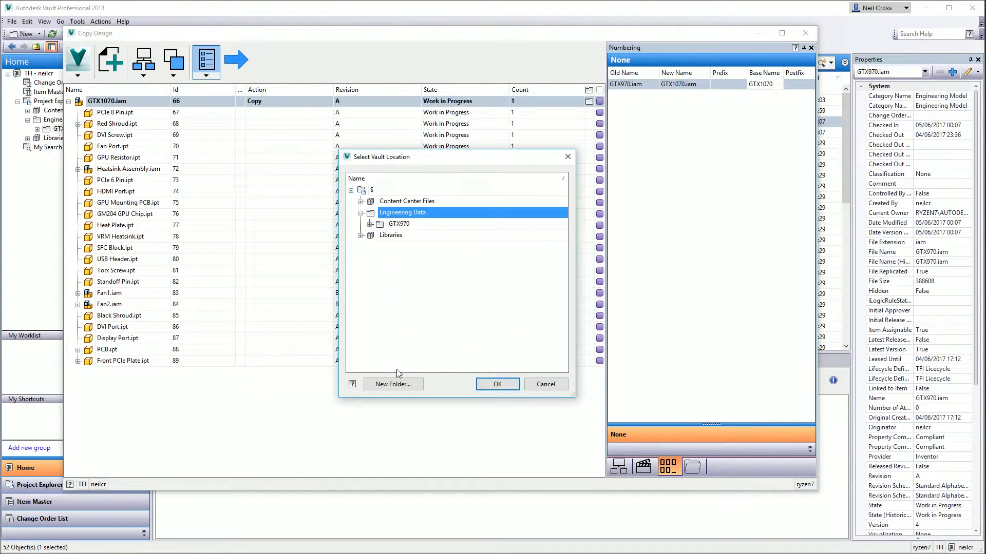
pyautogui.click(394, 384)
pyautogui.write('GTX')
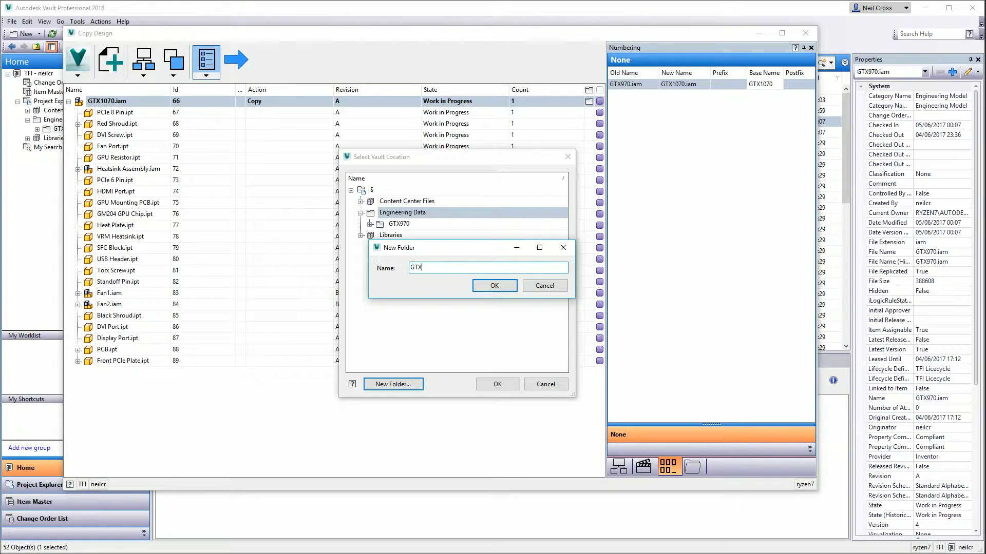
pyautogui.write('1070')
pyautogui.press('Return')
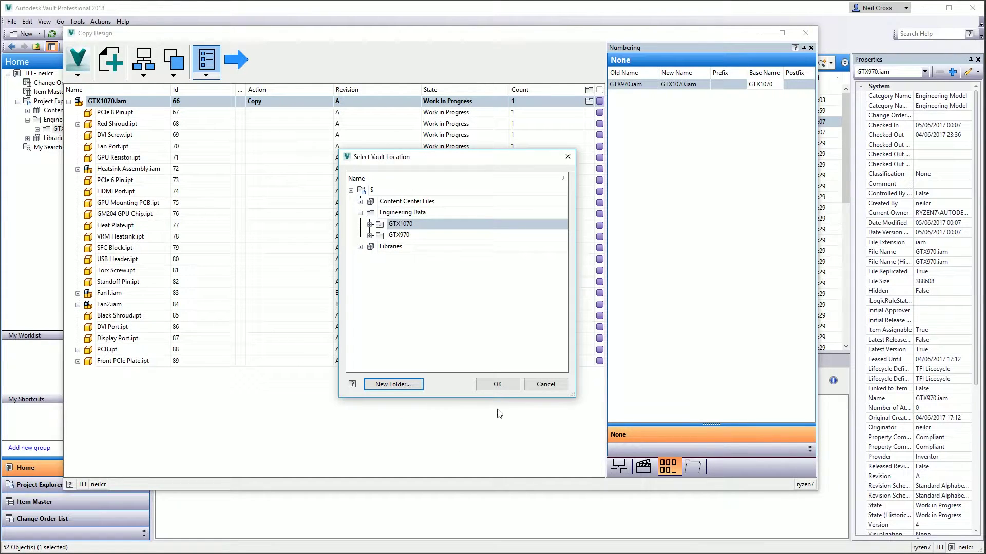
pyautogui.click(497, 383)
pyautogui.moveTo(590, 107)
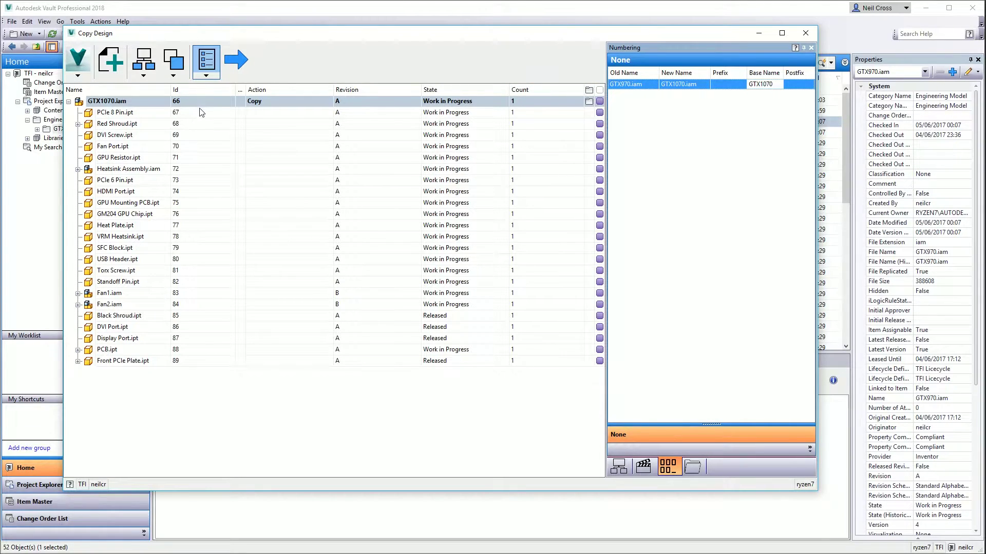
# - Add the Copy Design:Destination Path column beside Revision and widen it to show full paths
pyautogui.rightClick(217, 90)
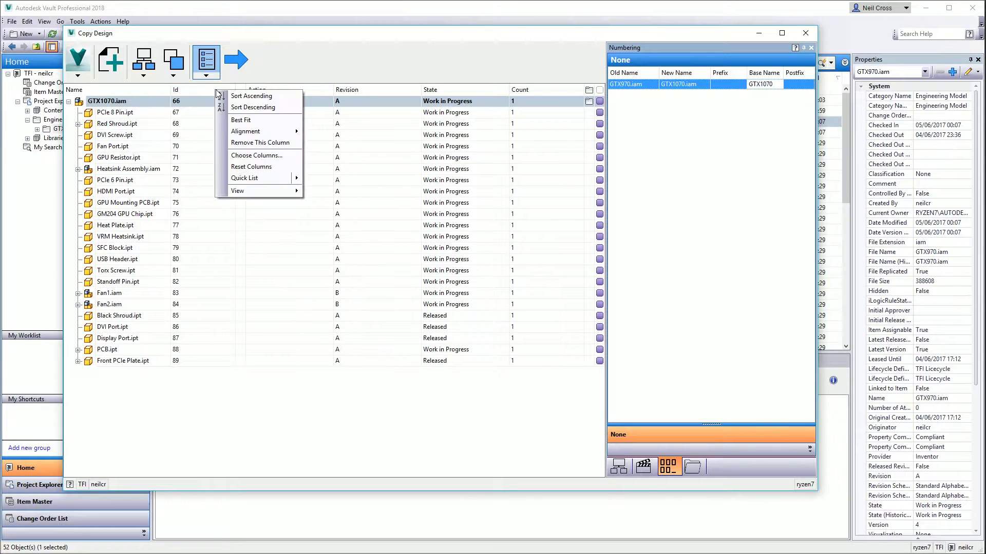
pyautogui.click(256, 155)
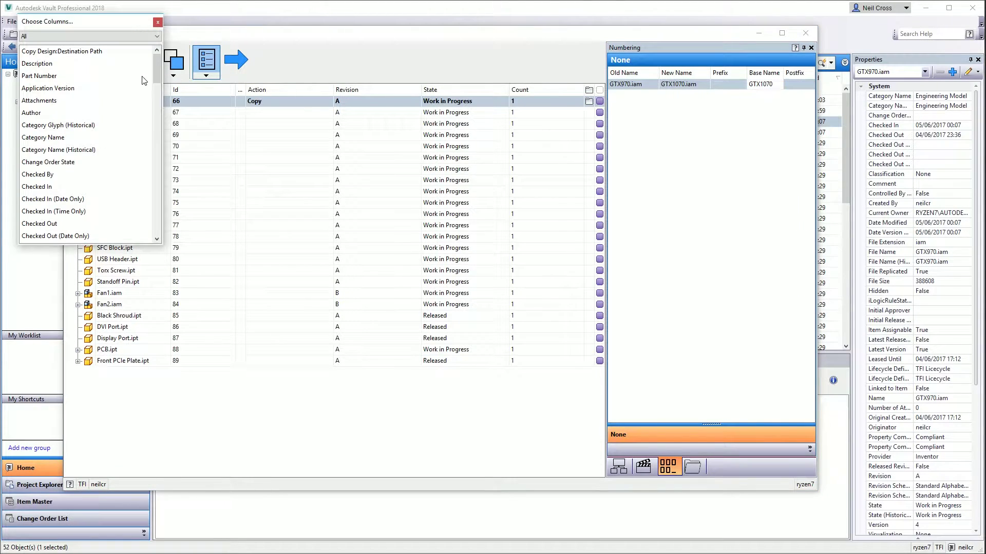
pyautogui.moveTo(153, 69); pyautogui.dragTo(162, 116)
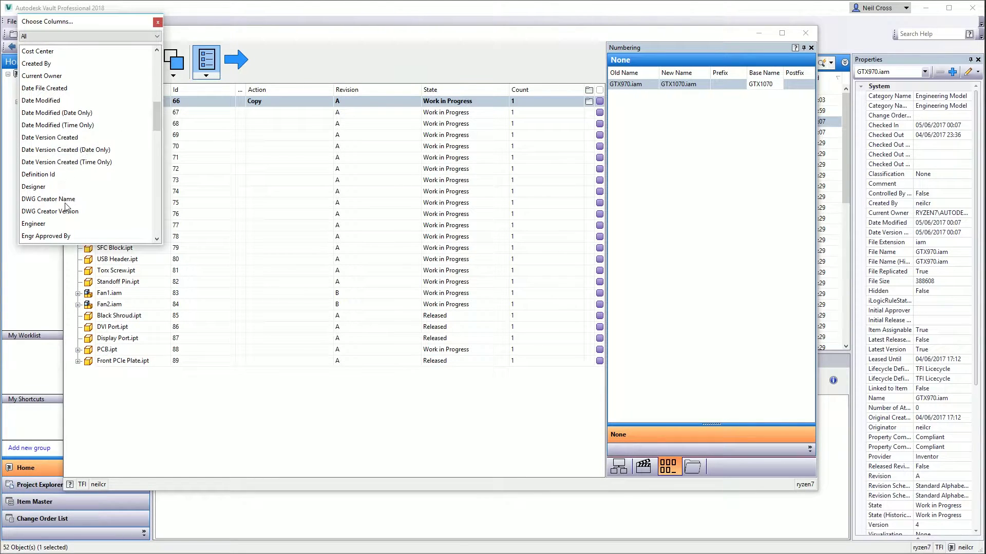
pyautogui.moveTo(158, 121); pyautogui.dragTo(158, 63)
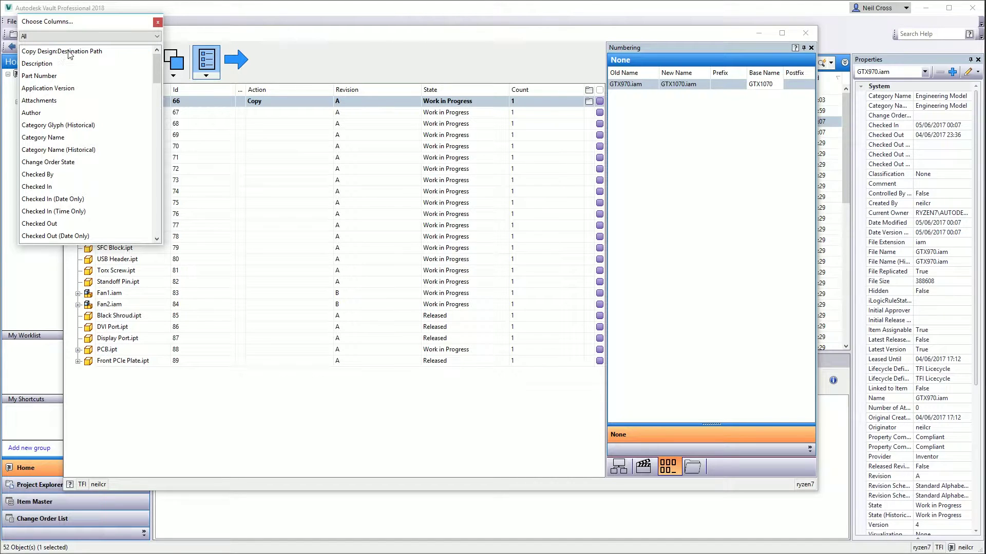
pyautogui.moveTo(68, 54); pyautogui.dragTo(316, 97)
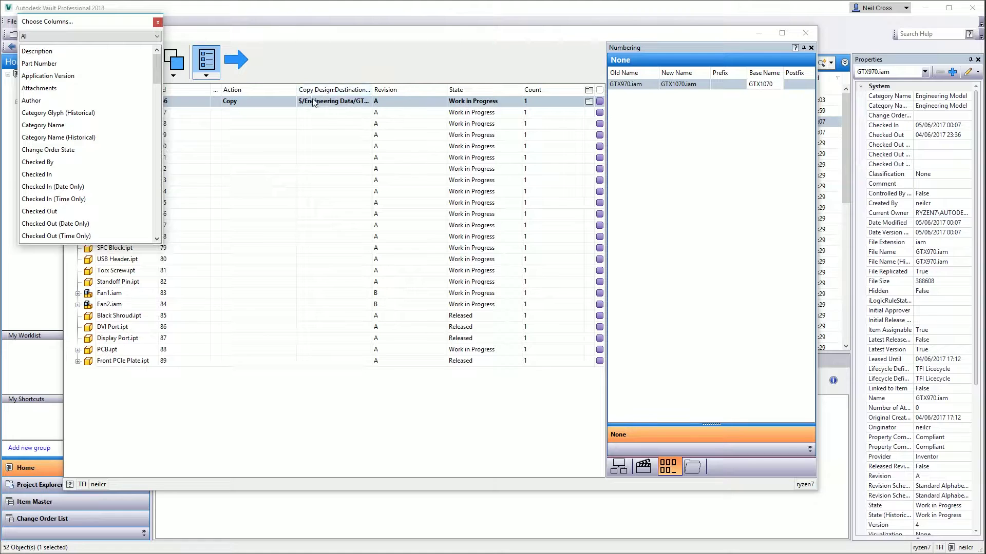
pyautogui.click(158, 22)
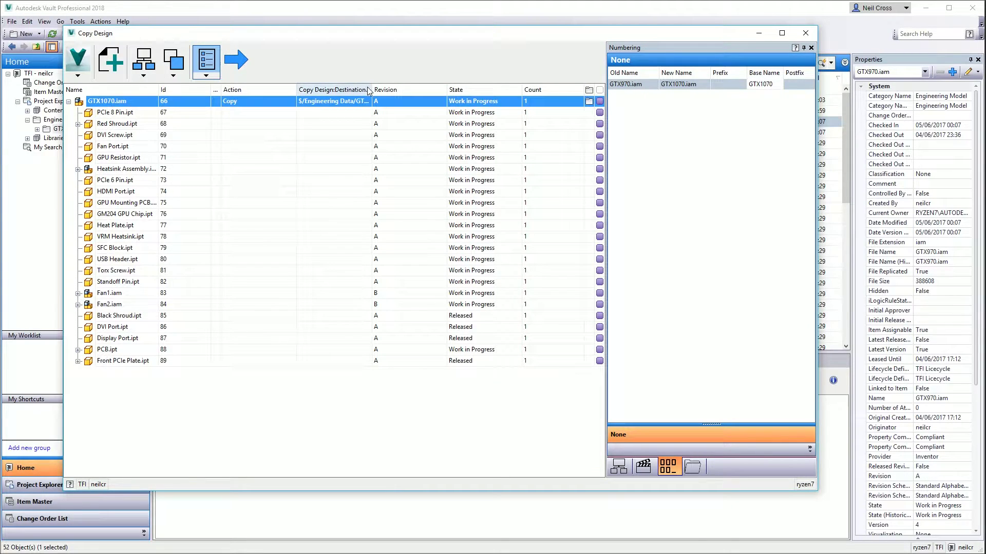
pyautogui.moveTo(372, 88); pyautogui.dragTo(413, 86)
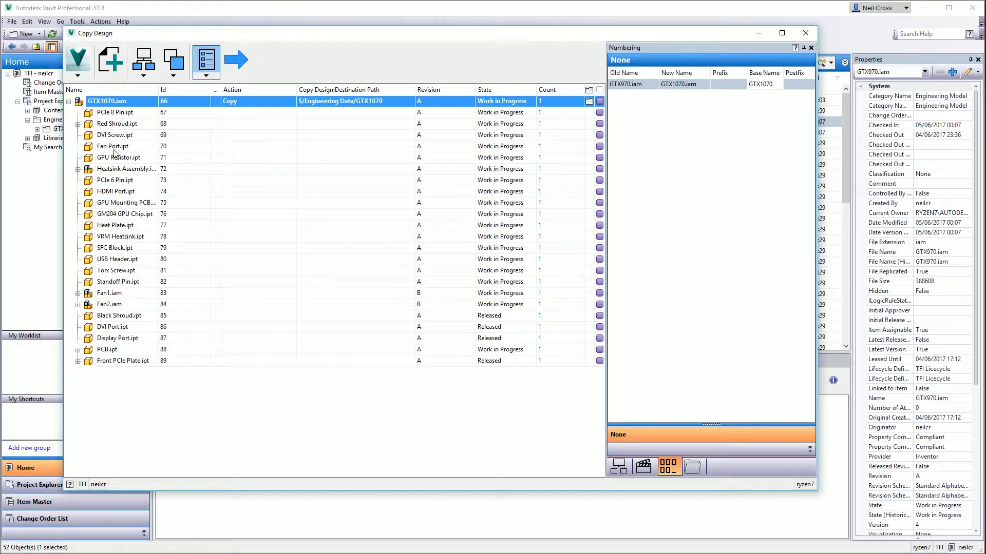
# - Mark USB Header.ipt for copying with GTX1070 as its destination folder
pyautogui.rightClick(116, 260)
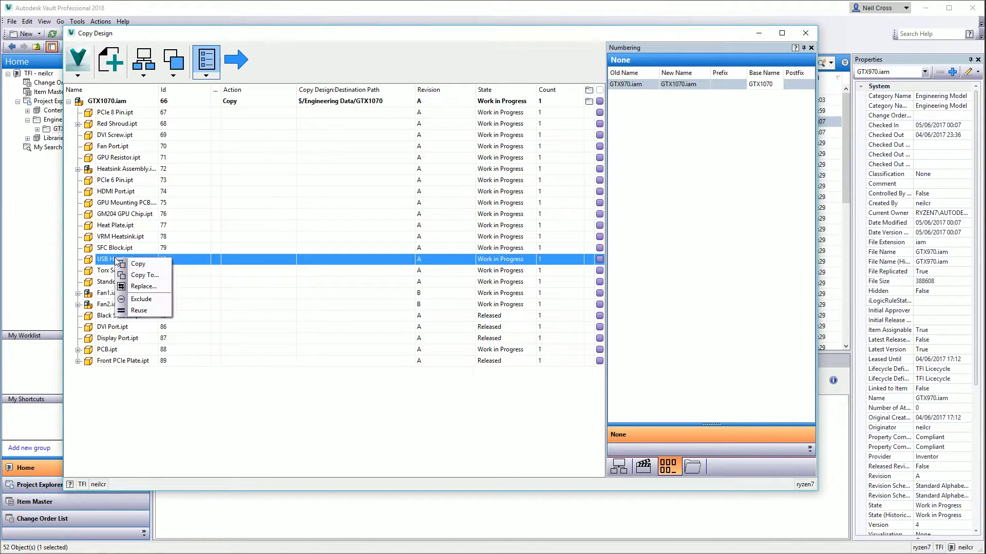
pyautogui.click(140, 264)
pyautogui.rightClick(122, 259)
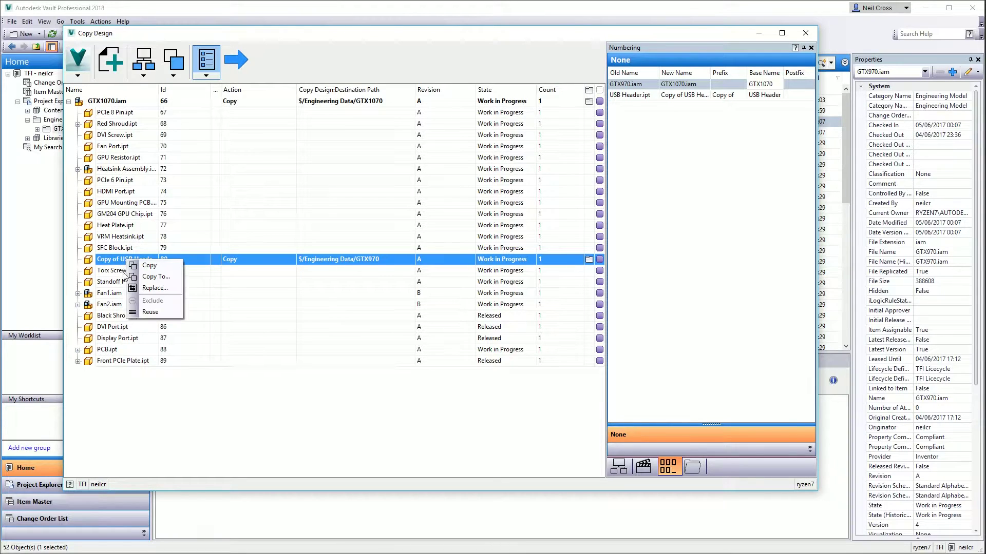
pyautogui.click(146, 276)
pyautogui.click(399, 225)
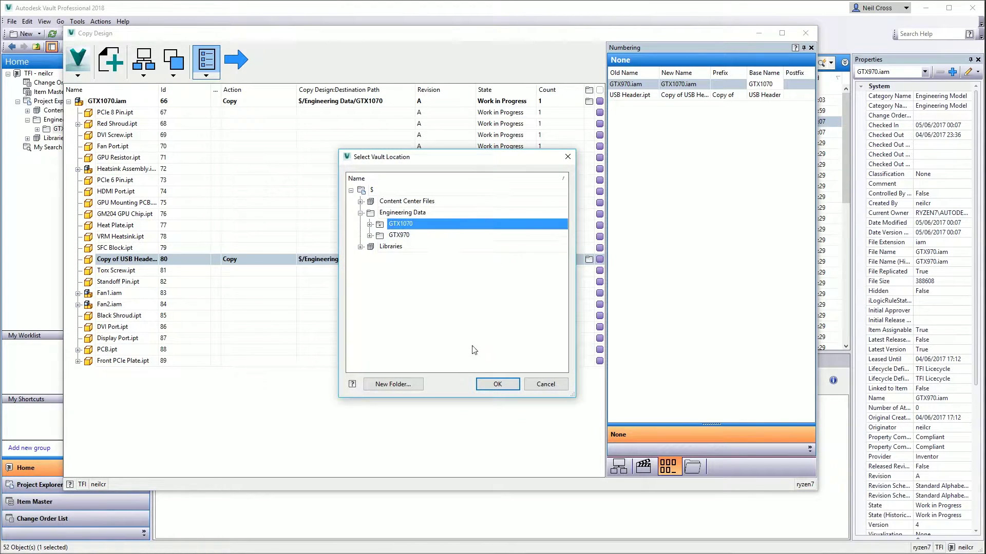
pyautogui.click(496, 386)
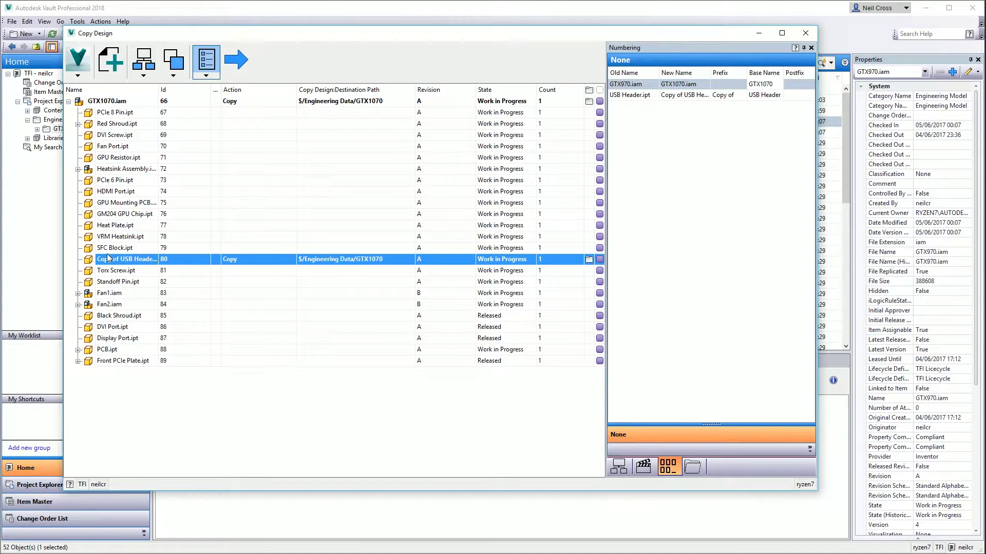
# - Rename the USB Header copy to New USB Header.ipt by dropping 'Copy of', and widen the Name column
pyautogui.click(687, 441)
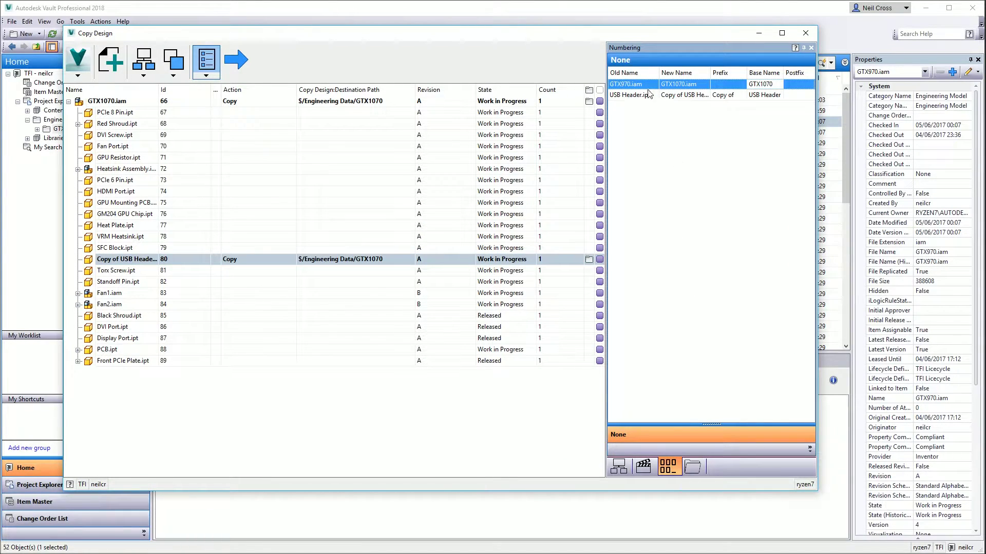
pyautogui.click(629, 96)
pyautogui.doubleClick(728, 95)
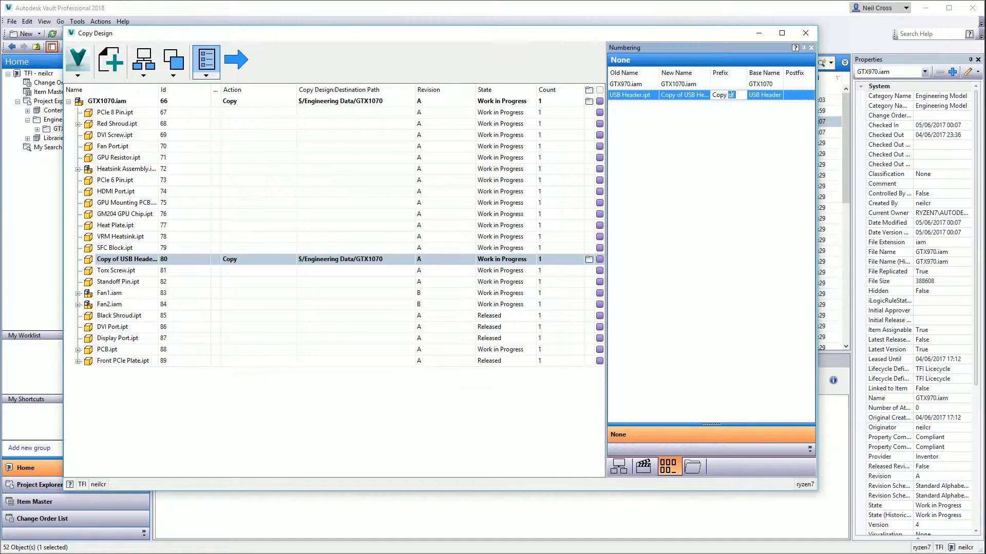
pyautogui.hotkey('ctrl', 'a')
pyautogui.press('BackSpace')
pyautogui.click(765, 96)
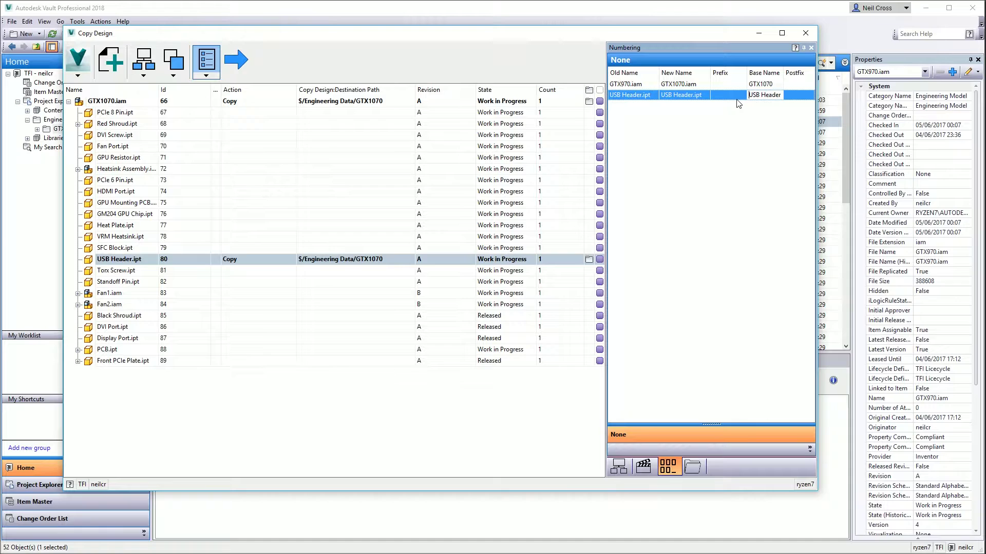
pyautogui.write('New')
pyautogui.press('Return')
pyautogui.moveTo(158, 90); pyautogui.dragTo(165, 92)
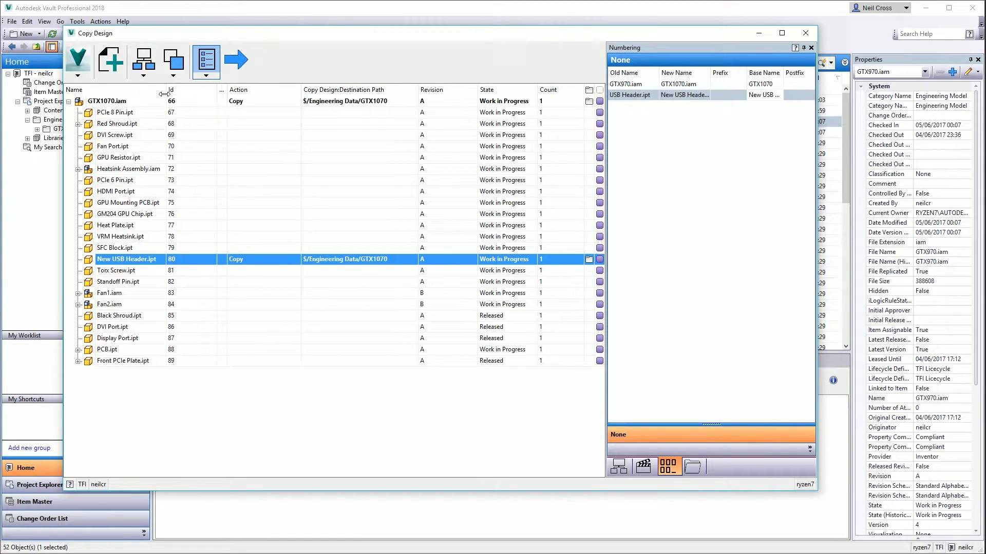
pyautogui.moveTo(163, 94); pyautogui.dragTo(167, 93)
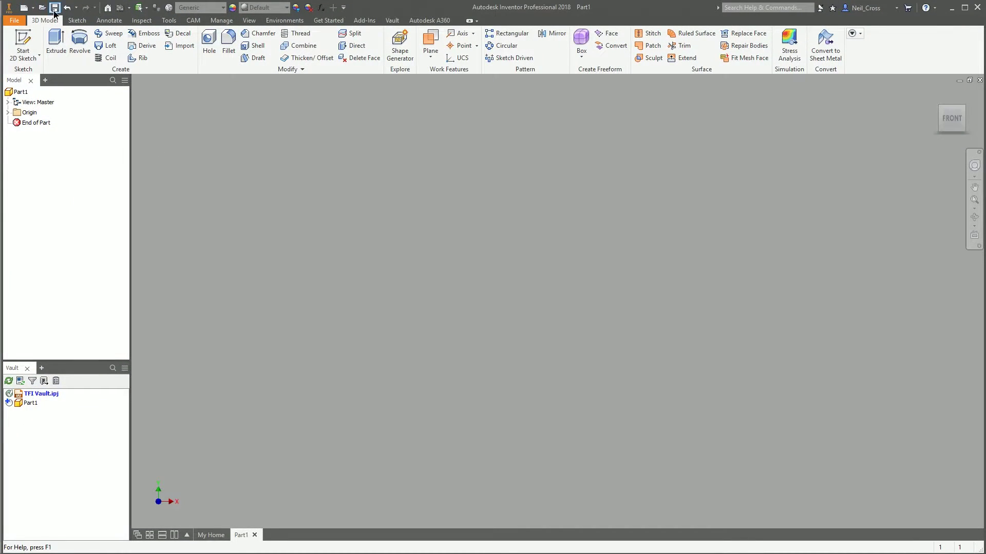
# - Try saving the blank Inventor part, then dismiss the file number prompt and cancel the save
pyautogui.click(54, 8)
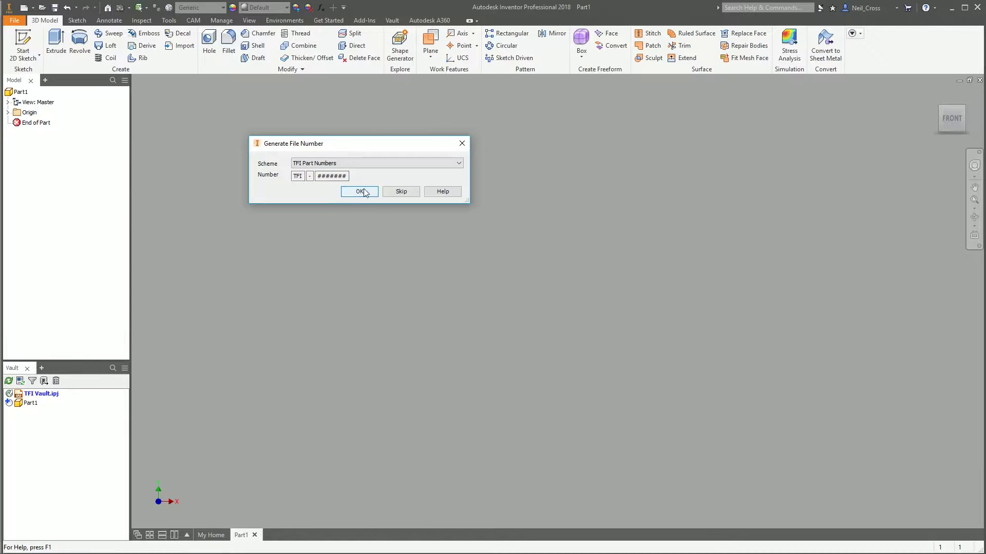
pyautogui.click(467, 143)
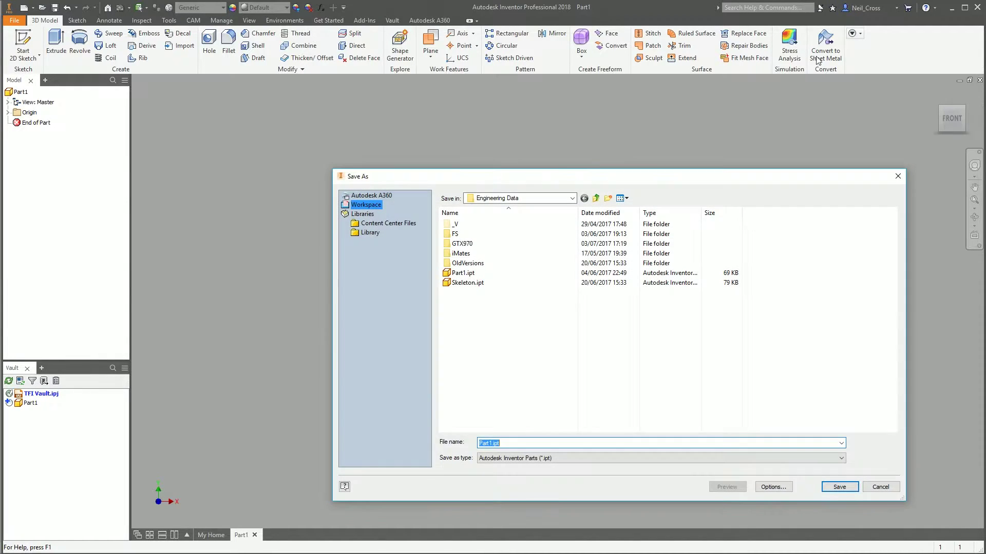
pyautogui.click(899, 176)
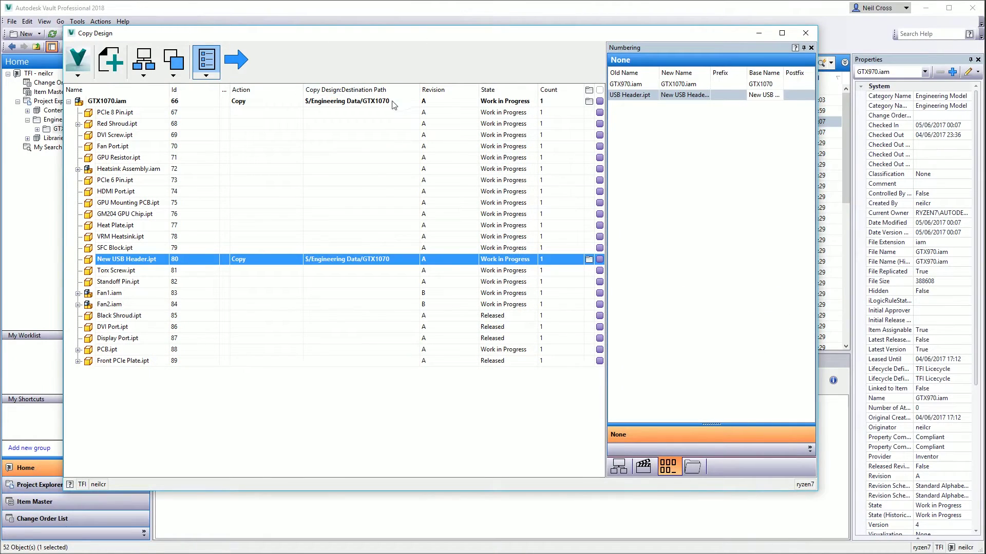
# - Turn on Shown for the TFI Part Numbers scheme in Numbering Schemes and confirm
pyautogui.click(77, 77)
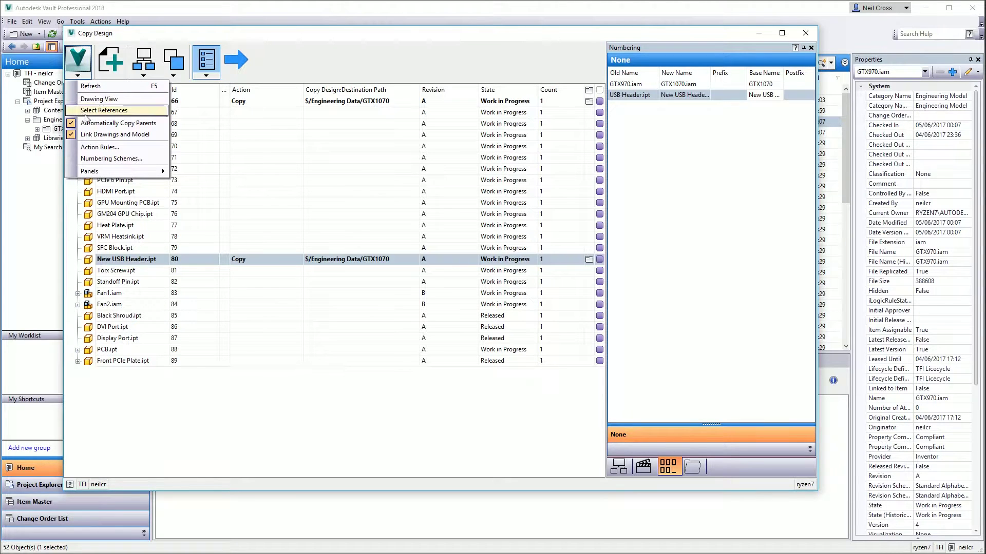
pyautogui.click(102, 158)
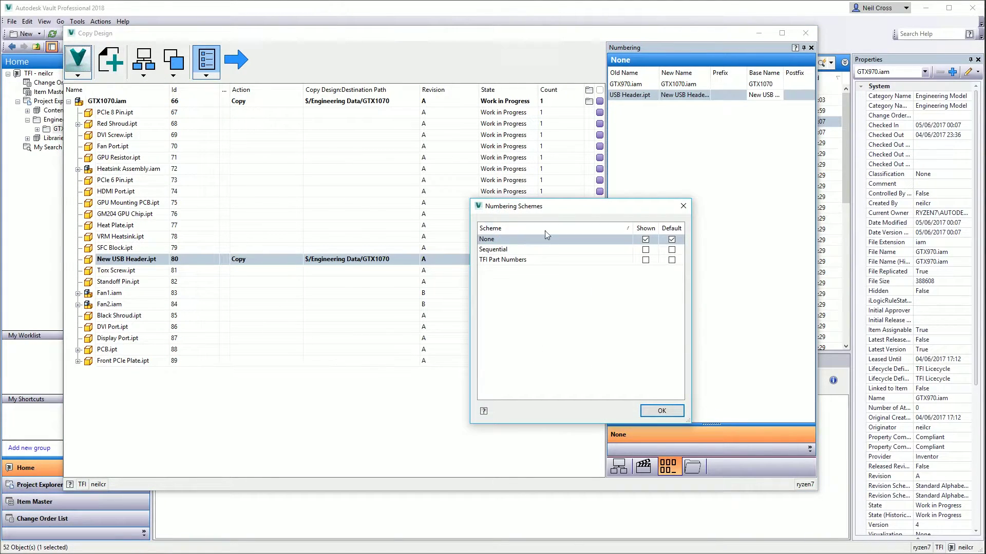
pyautogui.click(646, 260)
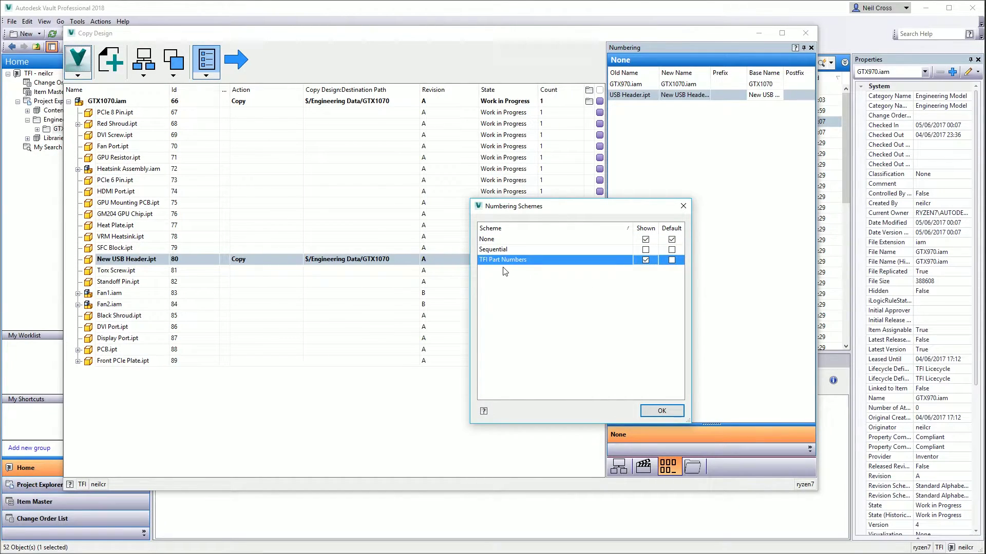
pyautogui.click(643, 413)
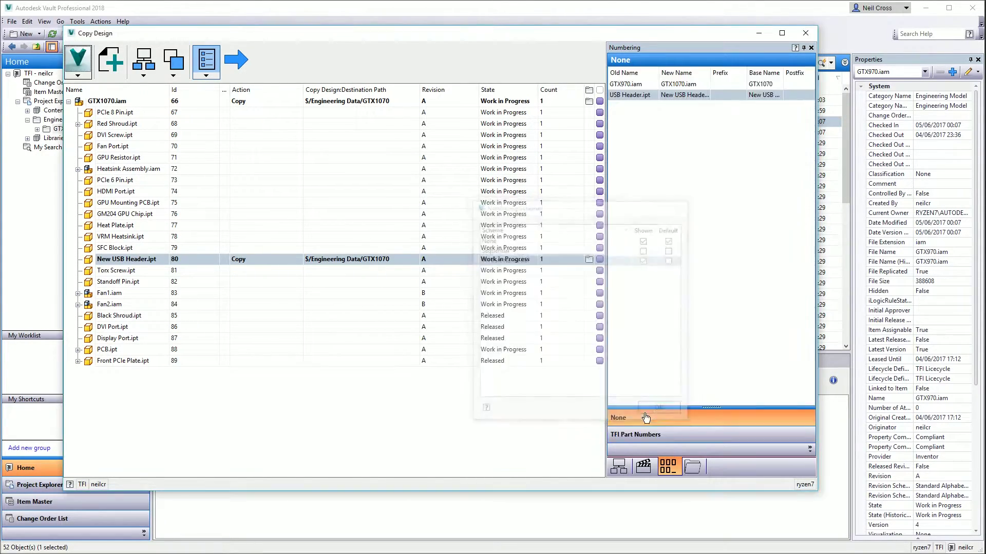
# - Mark SFC Block.ipt for copying and review files under TFI Part Numbers and no scheme
pyautogui.rightClick(114, 251)
pyautogui.click(123, 255)
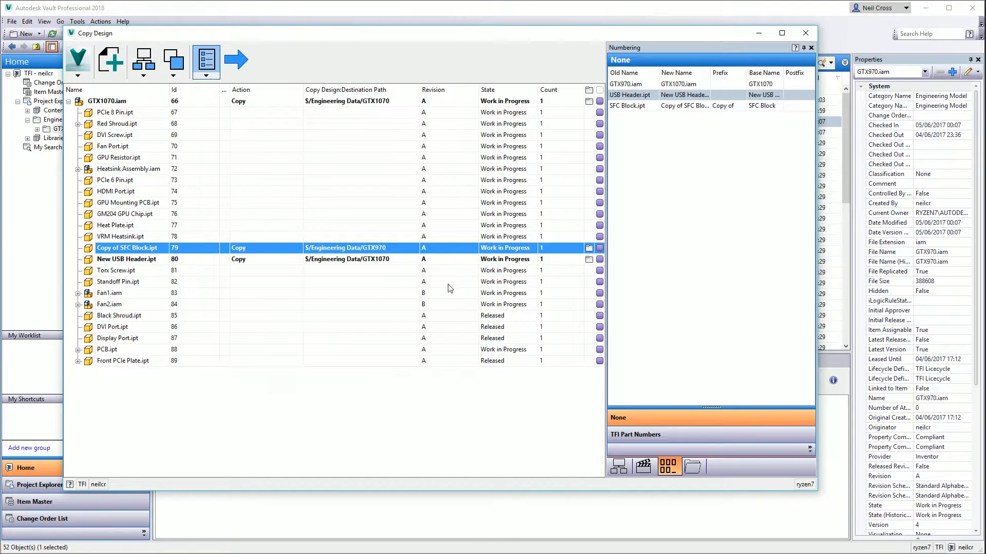
pyautogui.click(644, 436)
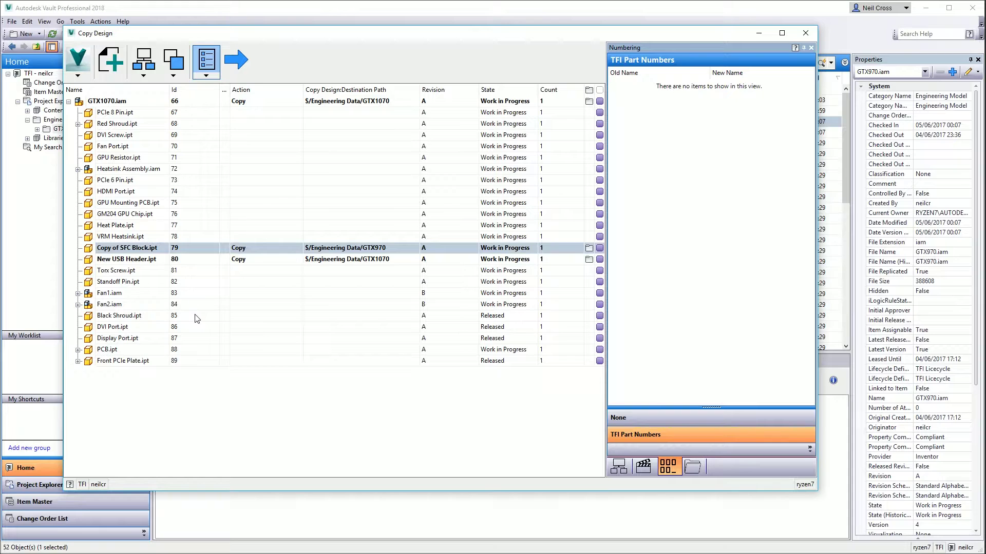
pyautogui.click(132, 247)
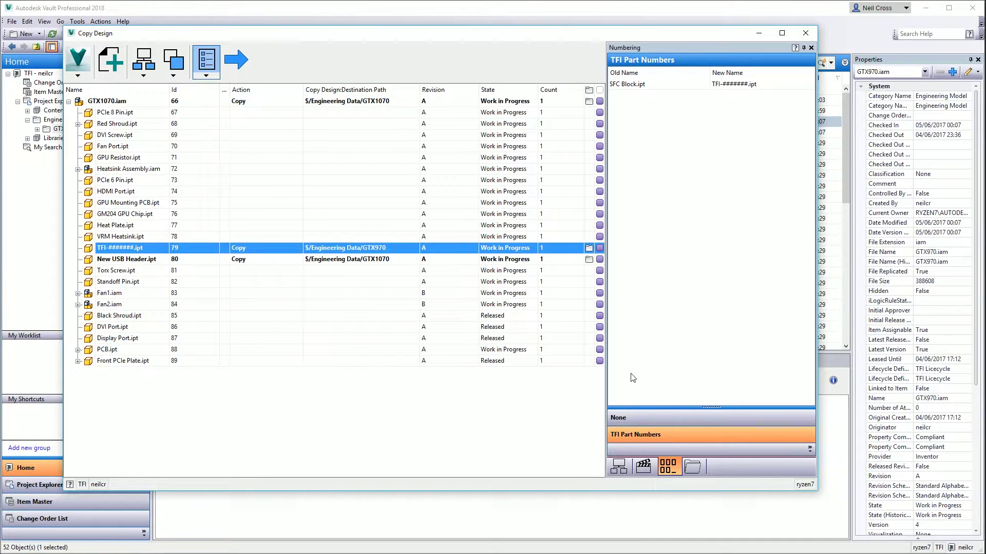
pyautogui.click(636, 418)
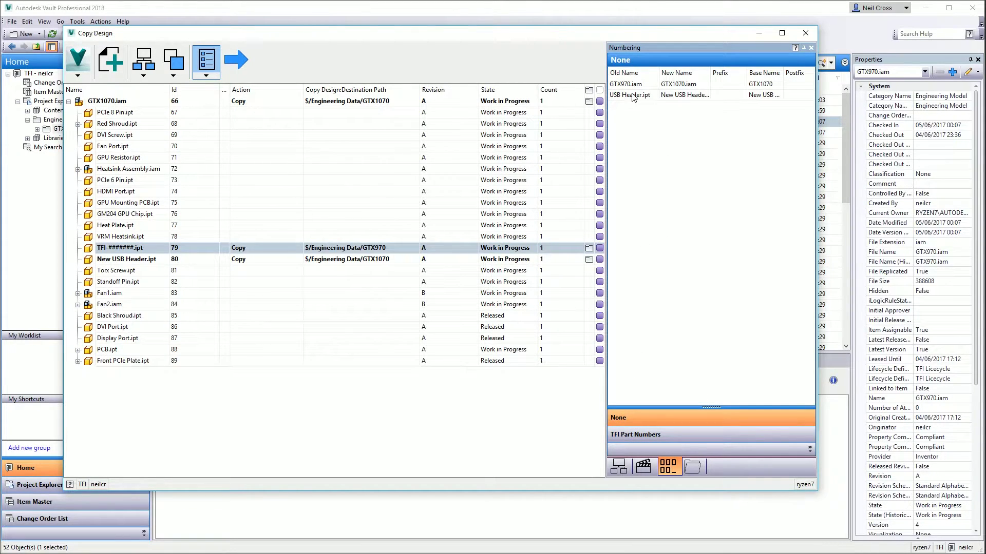
# - Switch the USB Header copy's numbering scheme to TFI Part Numbers
pyautogui.rightClick(633, 96)
pyautogui.moveTo(676, 148)
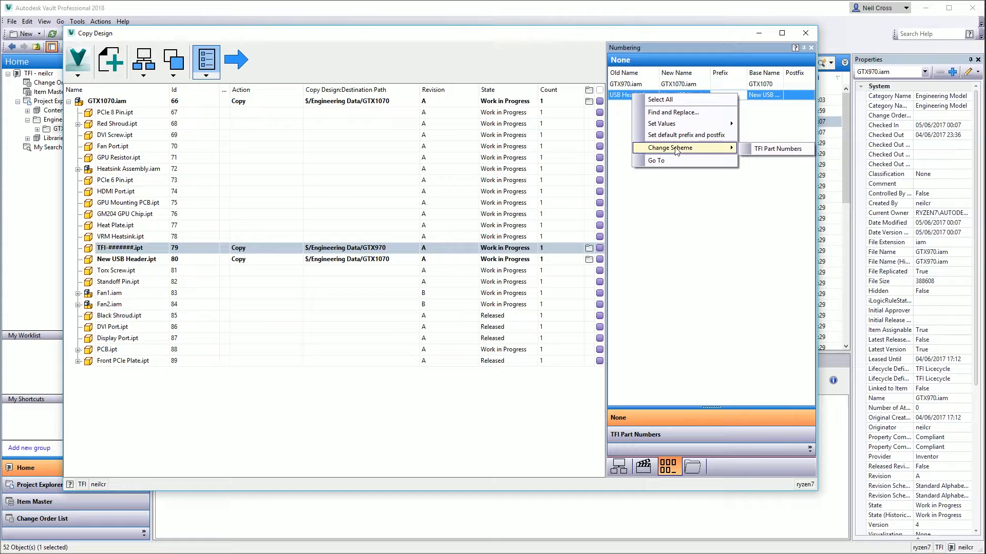
pyautogui.click(766, 154)
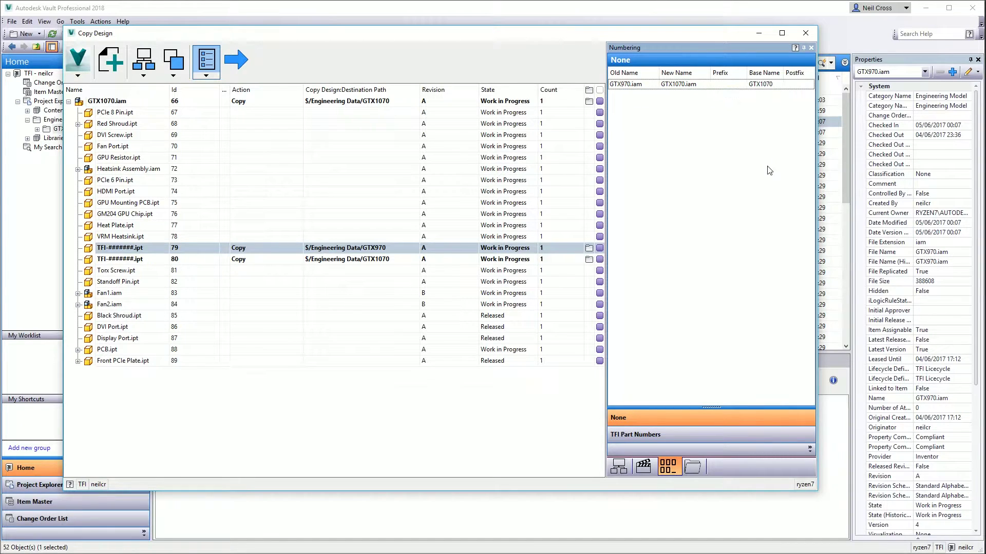
pyautogui.click(647, 436)
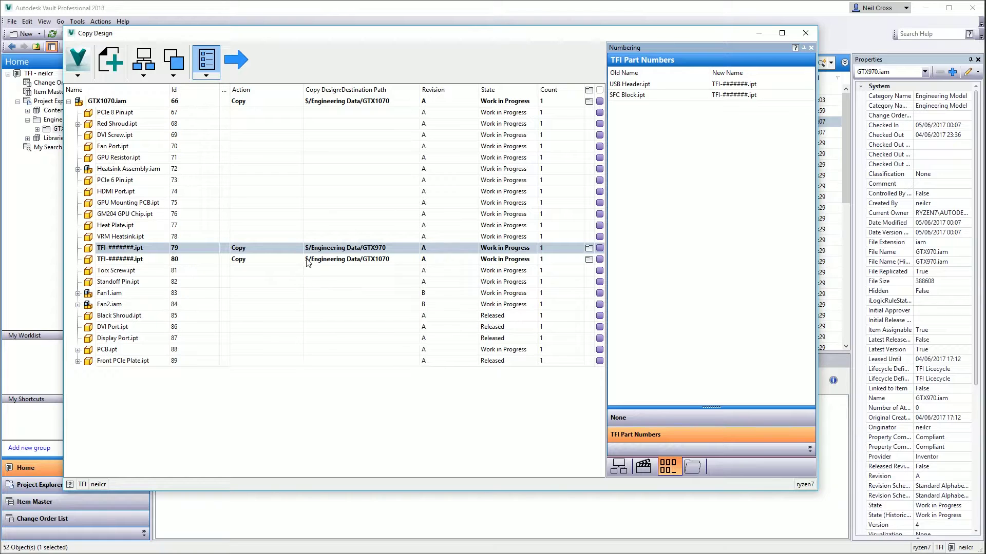
# - Open the context menu for the row 79 TFI-#######.ipt SFC Block copy
pyautogui.rightClick(347, 249)
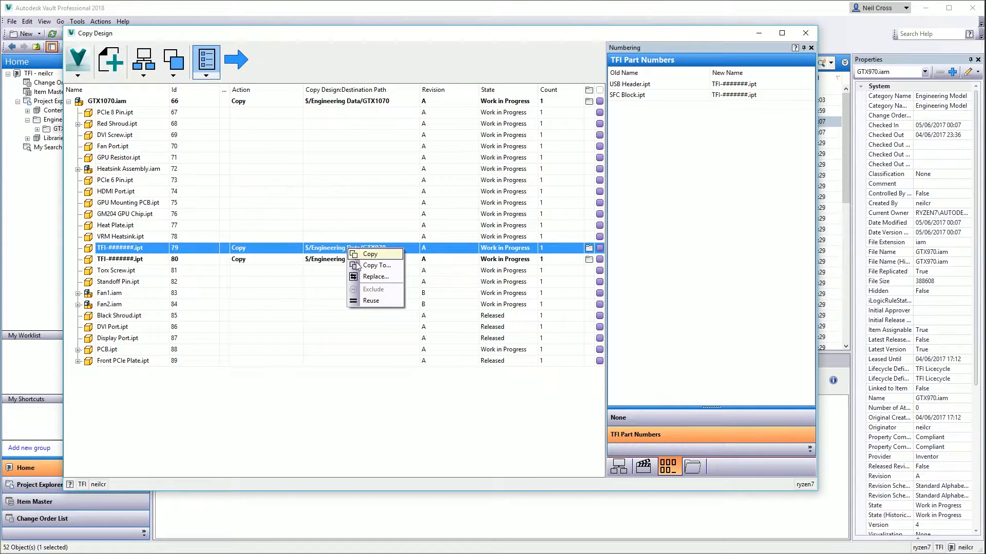
# - Redirect the SFC Block copy to $/Engineering Data/GTX1070 instead of GTX970
pyautogui.click(376, 265)
pyautogui.click(390, 225)
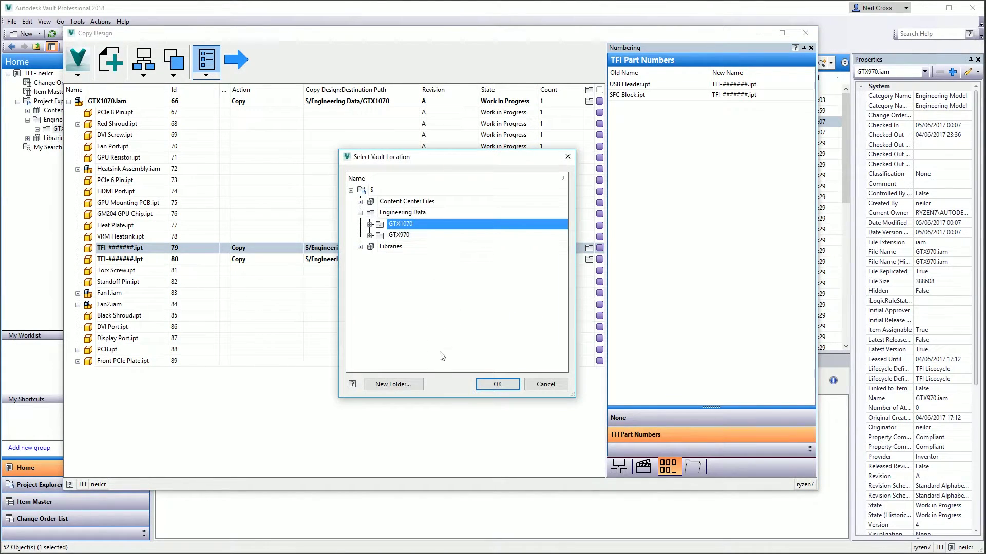
pyautogui.click(497, 384)
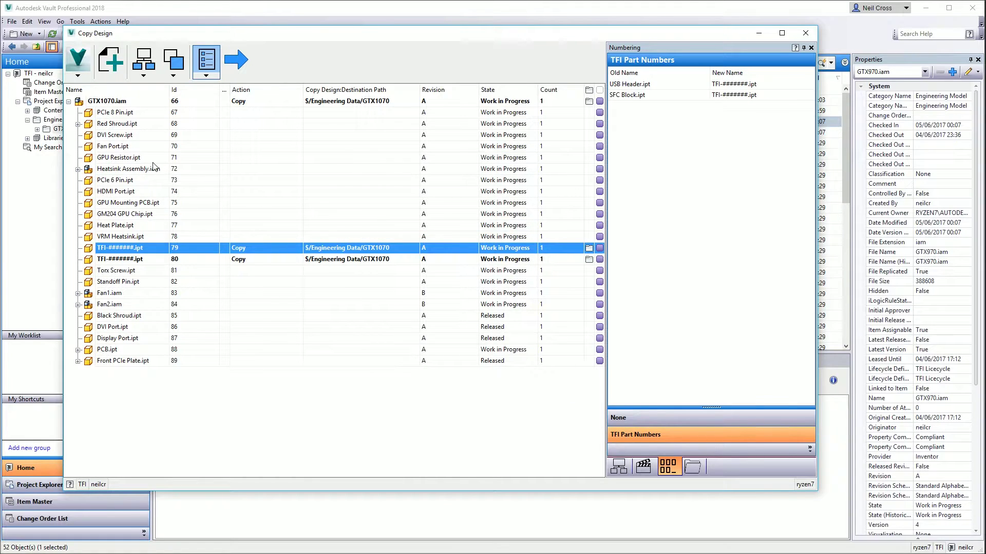
pyautogui.click(79, 76)
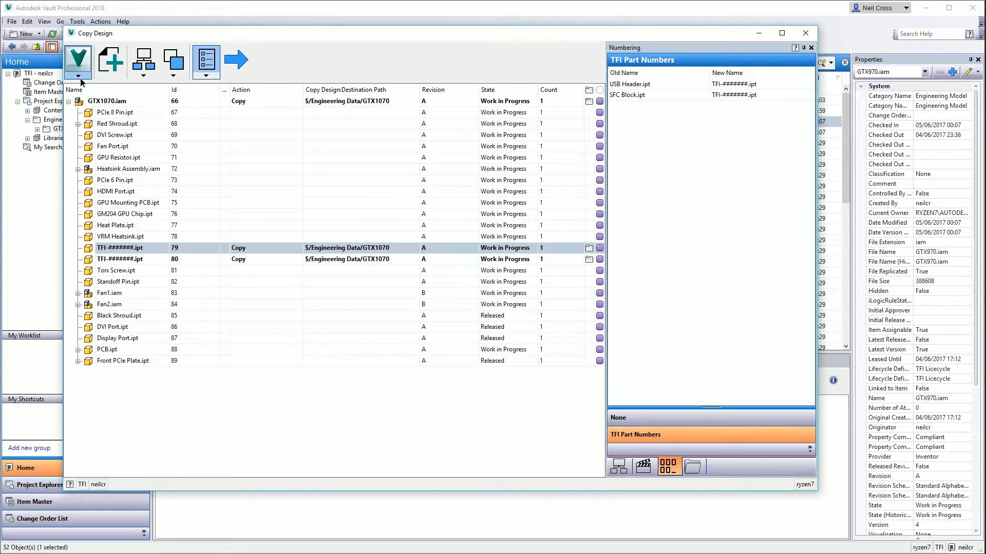
pyautogui.click(99, 147)
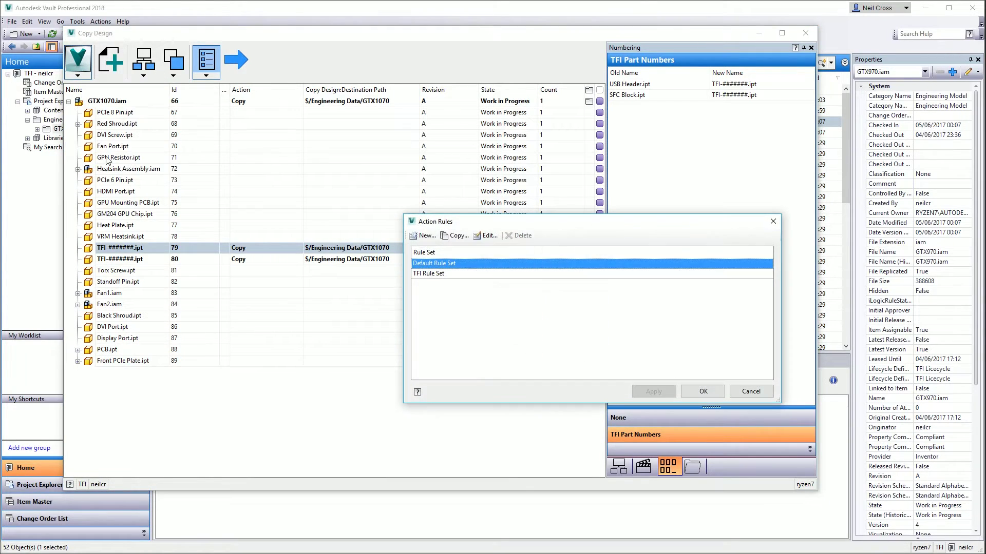
pyautogui.click(430, 274)
pyautogui.click(519, 236)
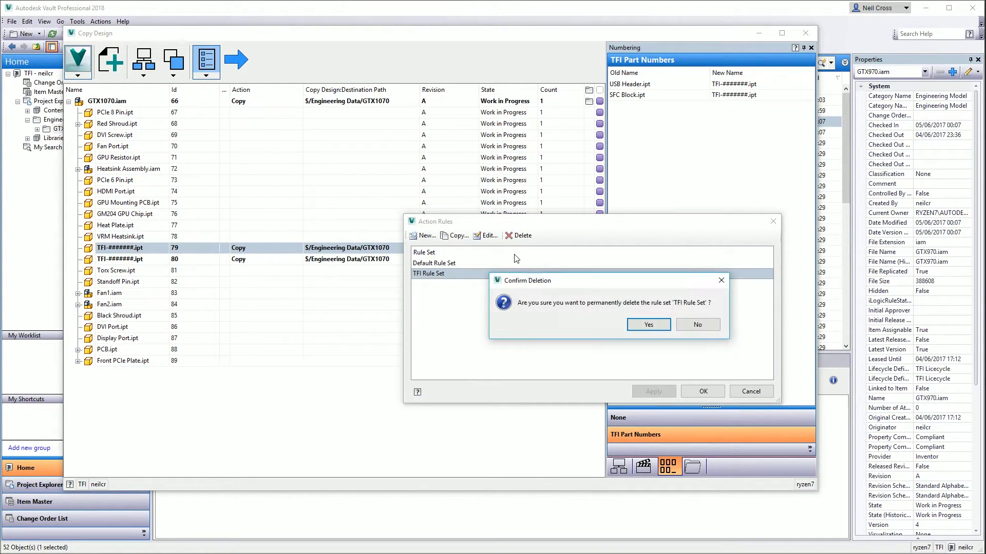
pyautogui.click(653, 327)
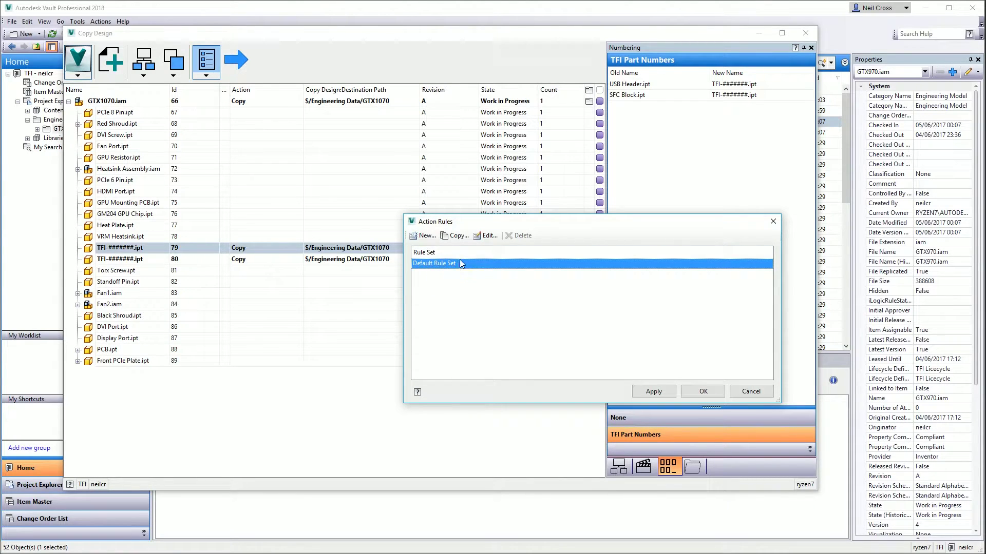
pyautogui.click(485, 236)
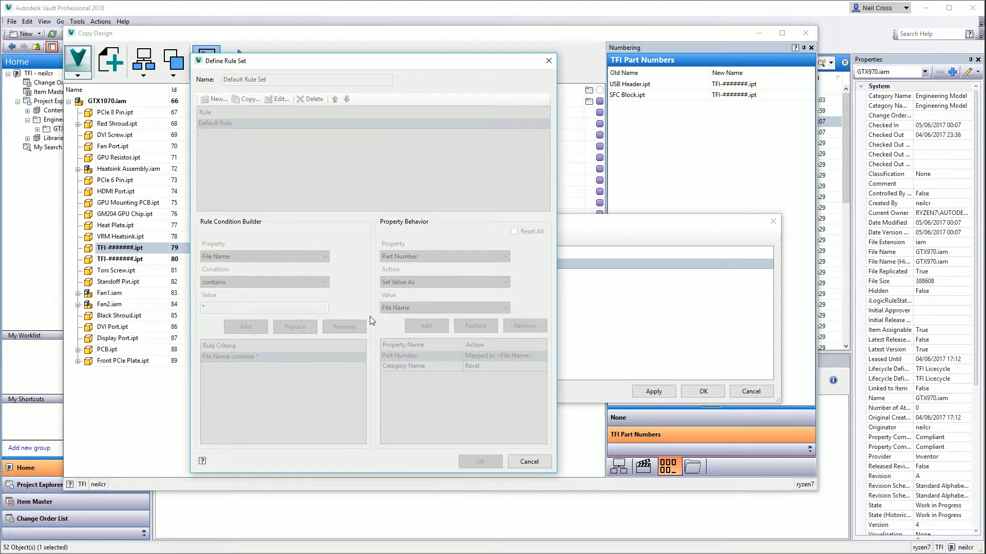
pyautogui.click(480, 463)
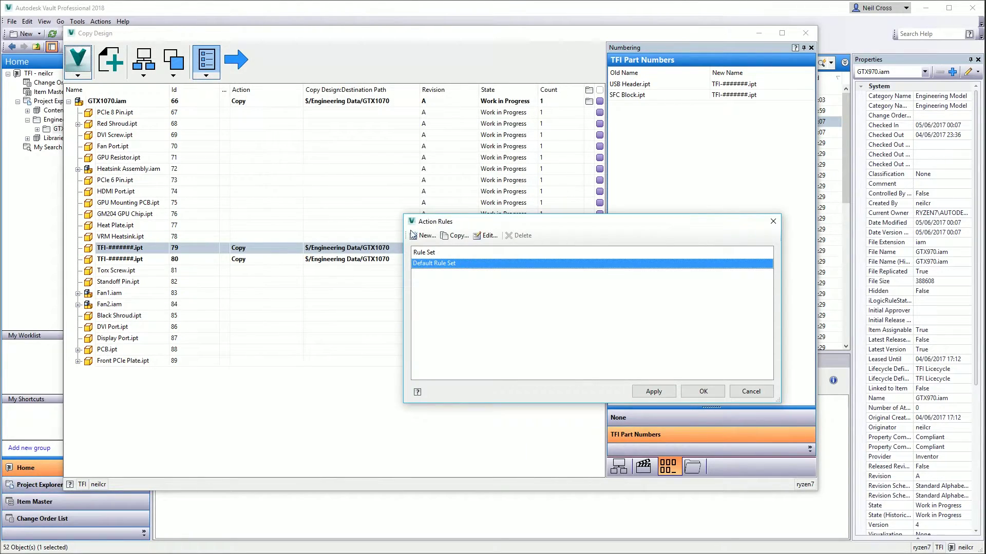
# - Duplicate the Default Rule Set as 'TFI Rules' and open its definition for editing
pyautogui.click(485, 236)
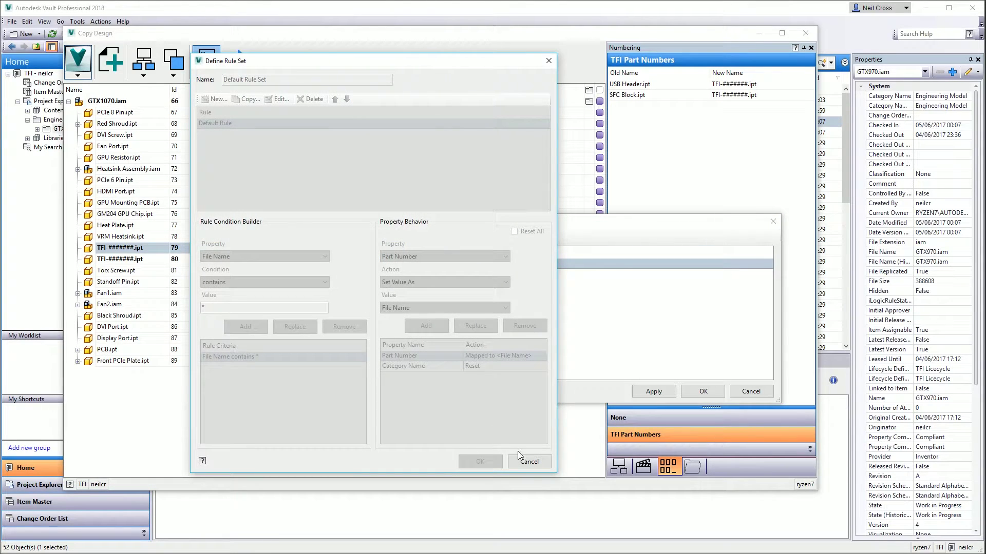
pyautogui.click(528, 461)
pyautogui.click(456, 236)
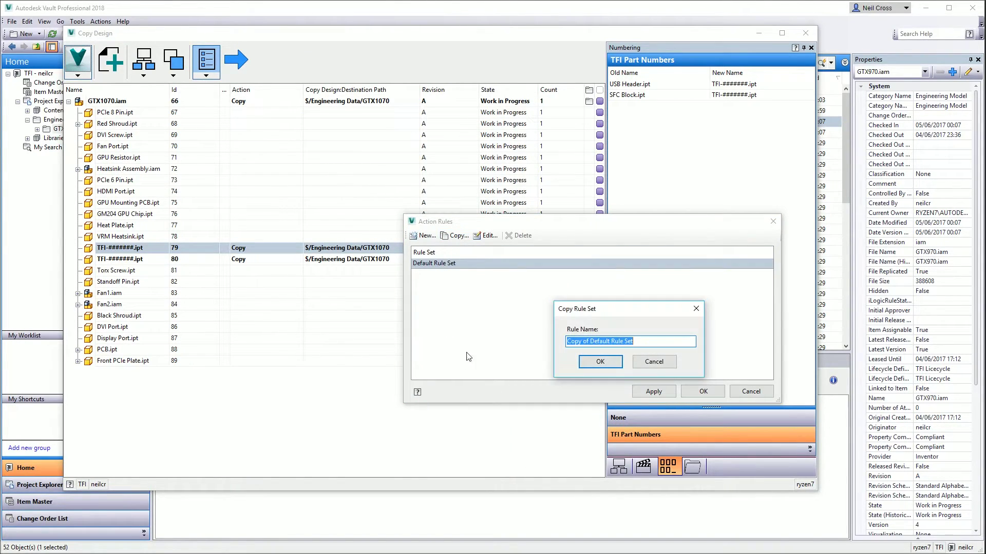
pyautogui.write('TFI Rules')
pyautogui.press('Return')
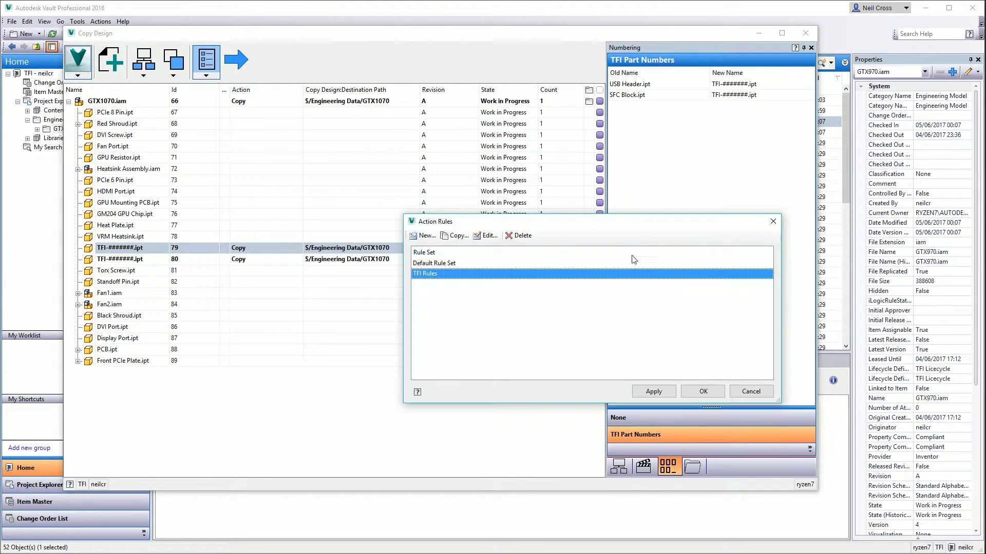
pyautogui.click(485, 238)
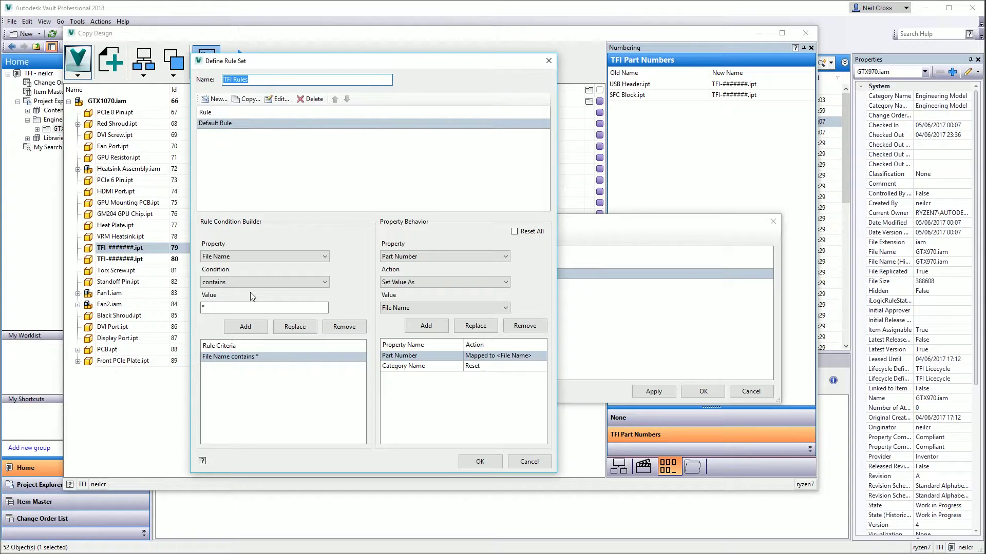
# - Add the criterion Description contains 'Fabrication' in the Rule Condition Builder
pyautogui.click(264, 256)
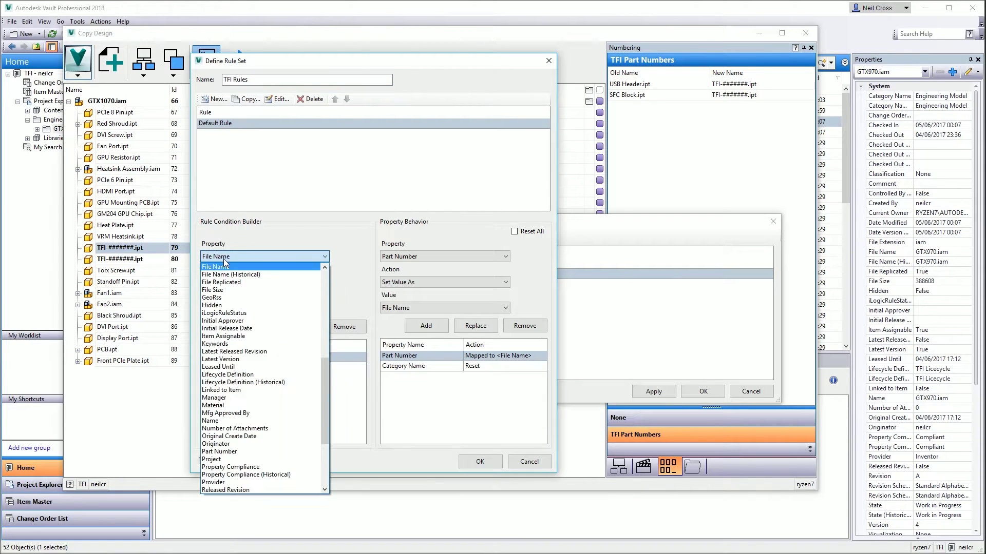
pyautogui.scroll(7, 267, 346)
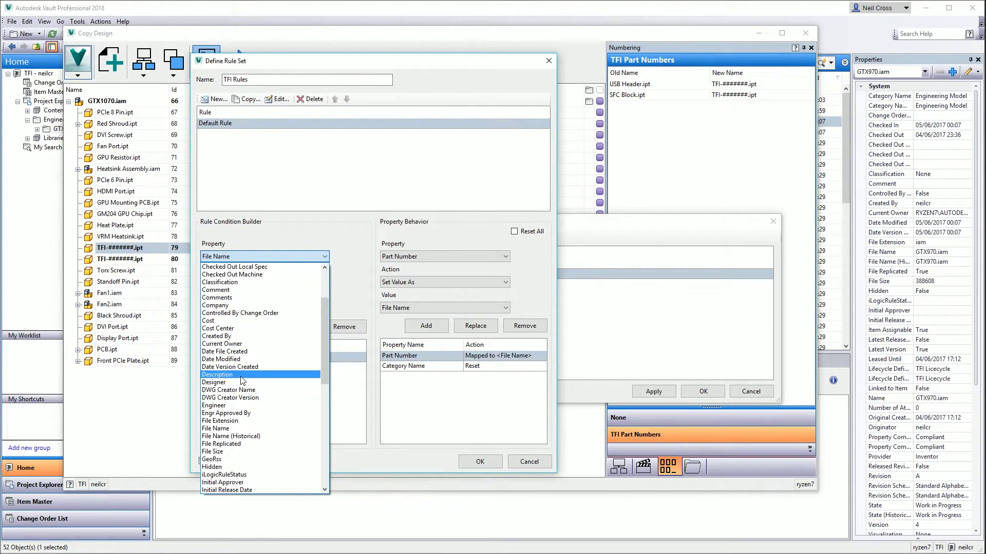
pyautogui.click(245, 376)
pyautogui.click(273, 281)
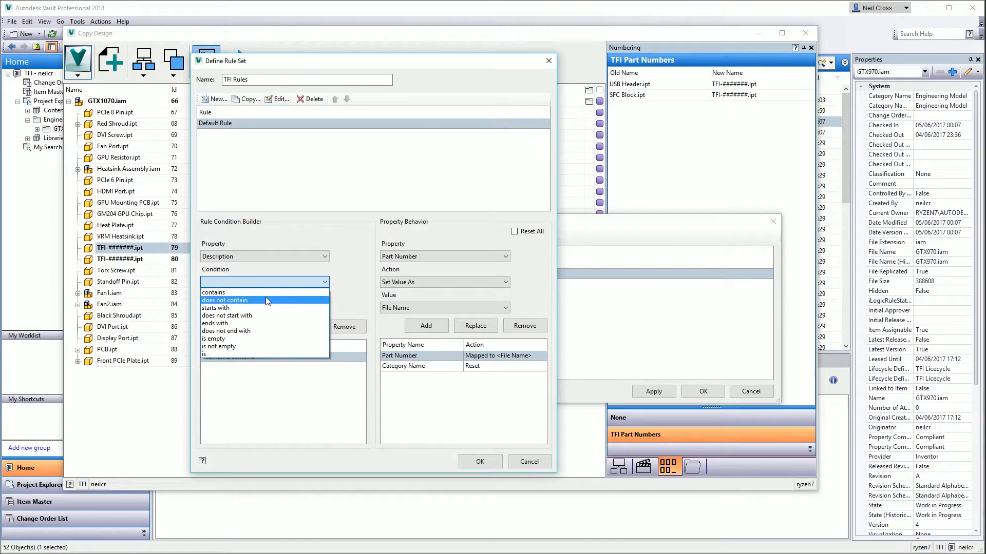
pyautogui.click(266, 295)
pyautogui.click(246, 304)
pyautogui.write('Fabrication')
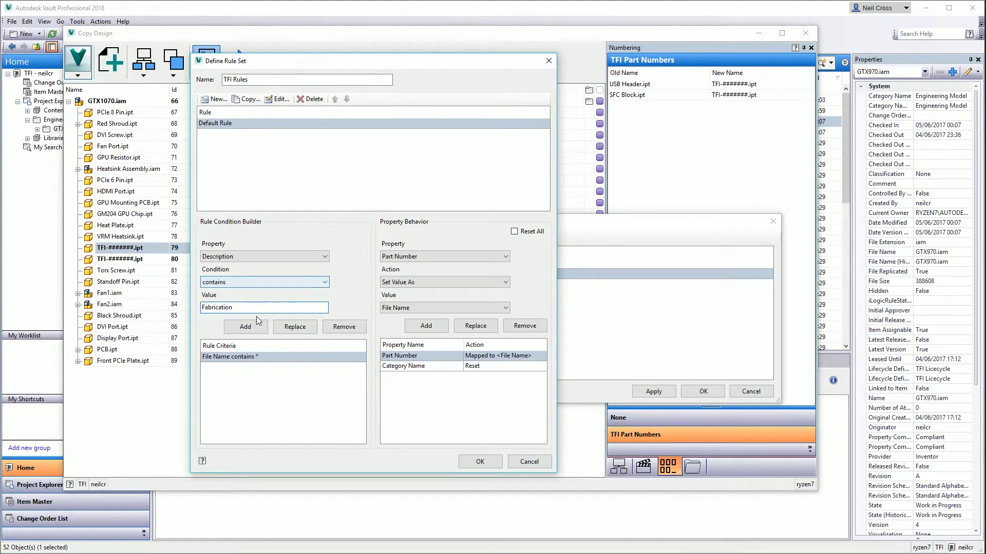
pyautogui.click(245, 327)
# - Browse the Material action values without choosing one, then save and apply the TFI Rules set
pyautogui.click(227, 371)
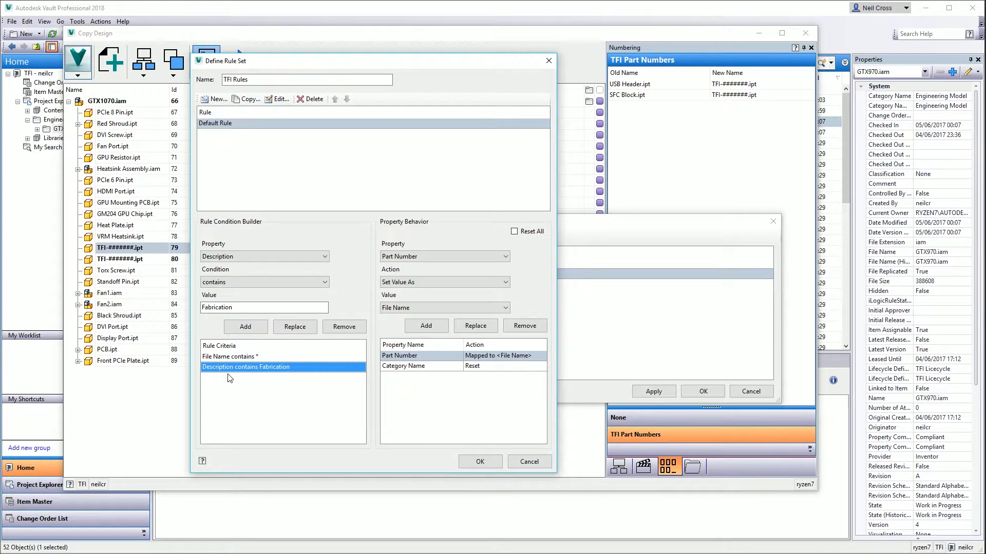
pyautogui.click(401, 257)
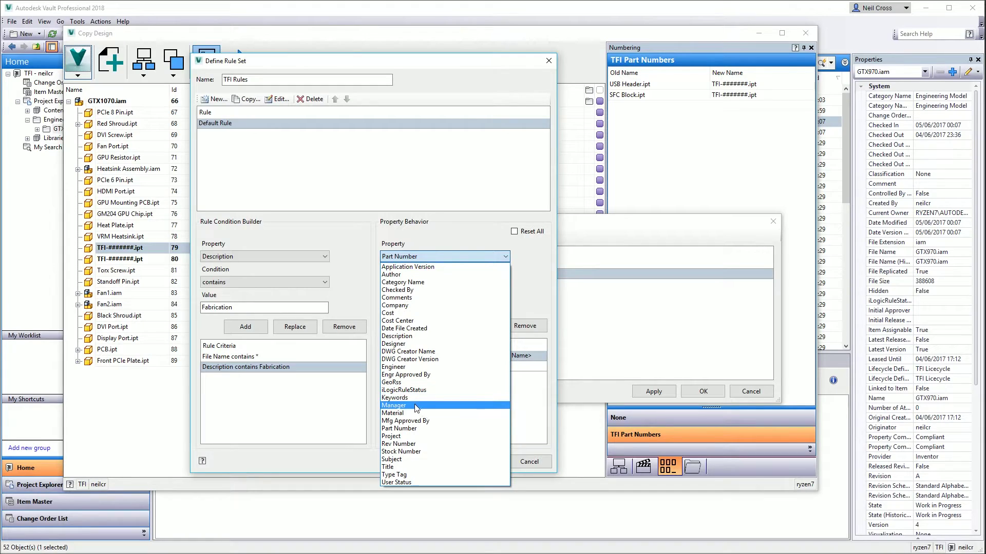
pyautogui.click(415, 413)
pyautogui.click(413, 280)
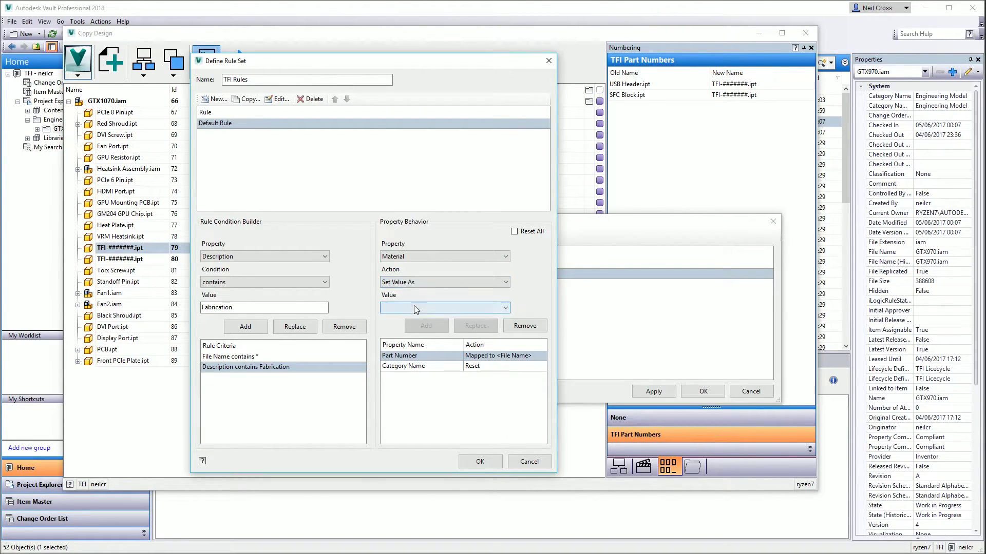
pyautogui.click(414, 306)
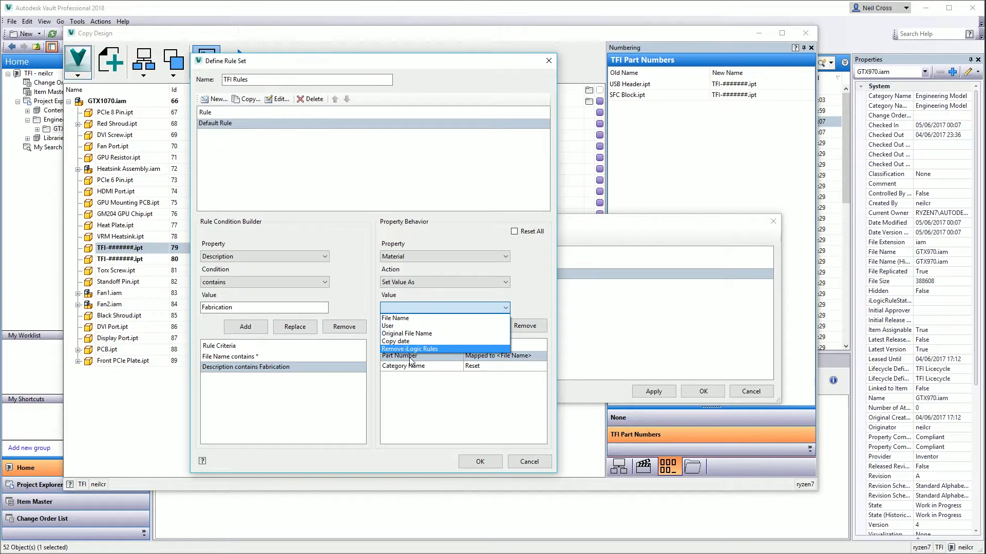
pyautogui.click(445, 290)
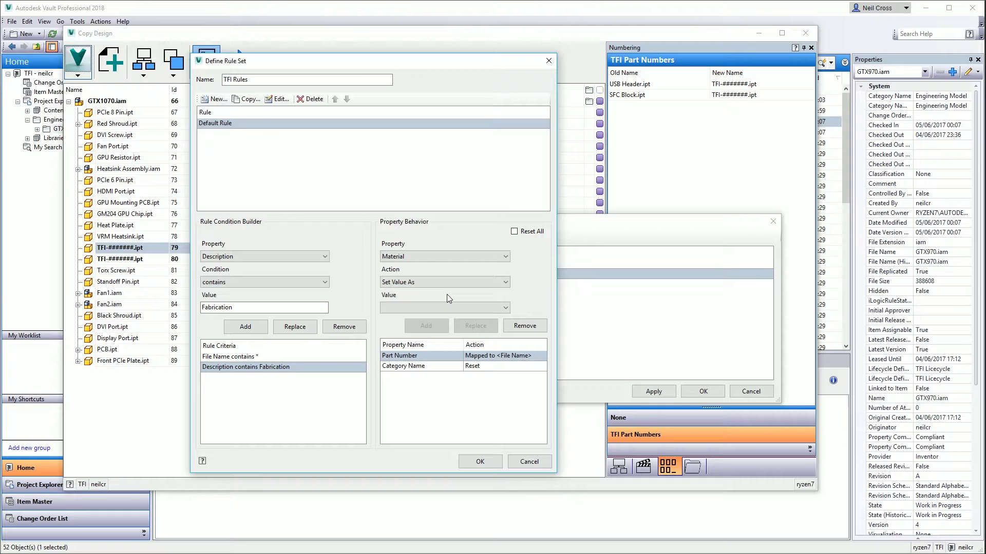
pyautogui.click(480, 462)
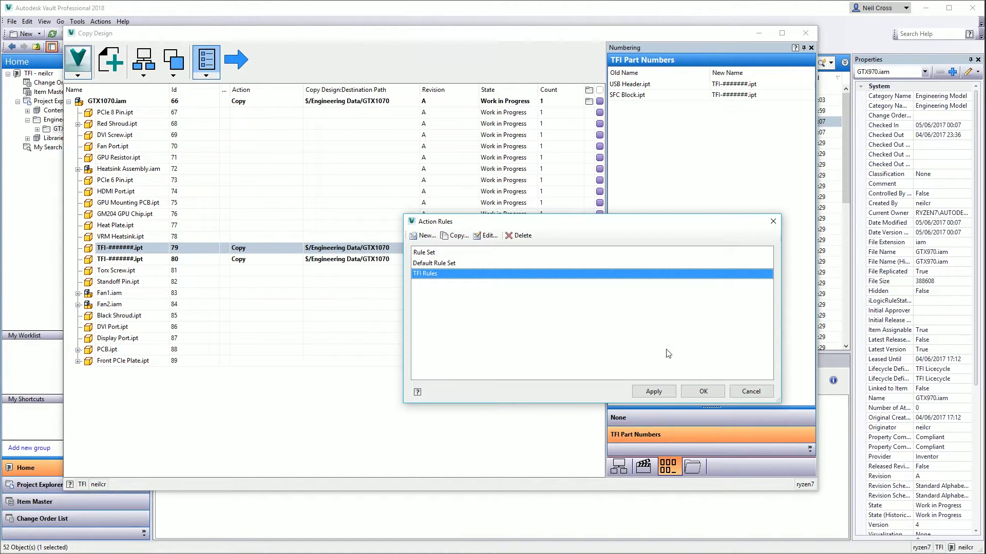
pyautogui.click(654, 392)
pyautogui.click(703, 391)
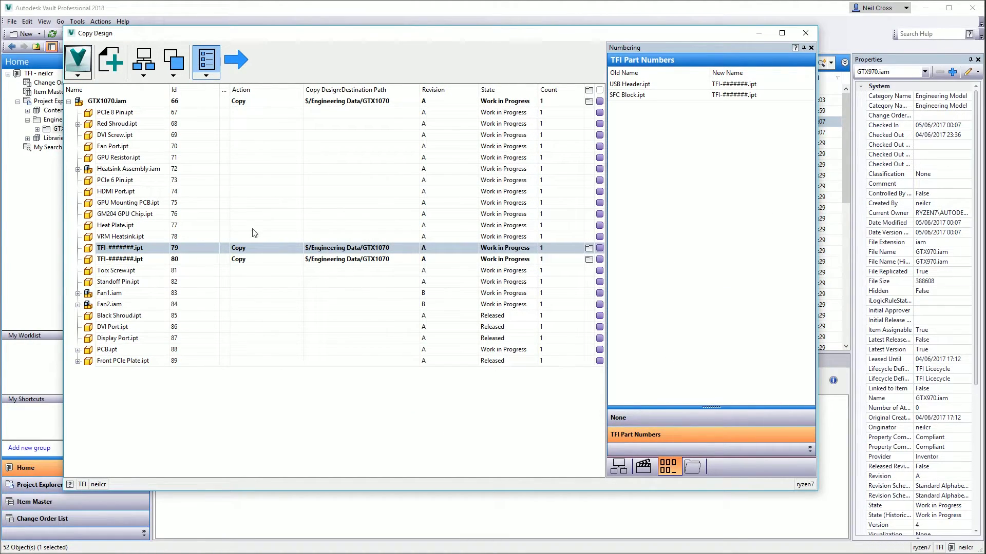
pyautogui.click(207, 77)
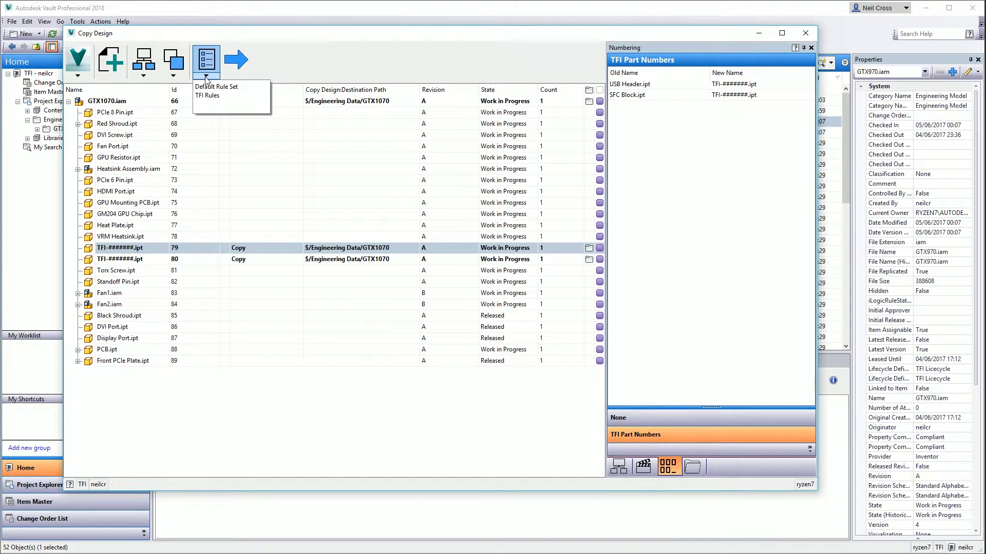
# - Make TFI Rules the active rule set and select the GTX1070.iam row
pyautogui.click(208, 96)
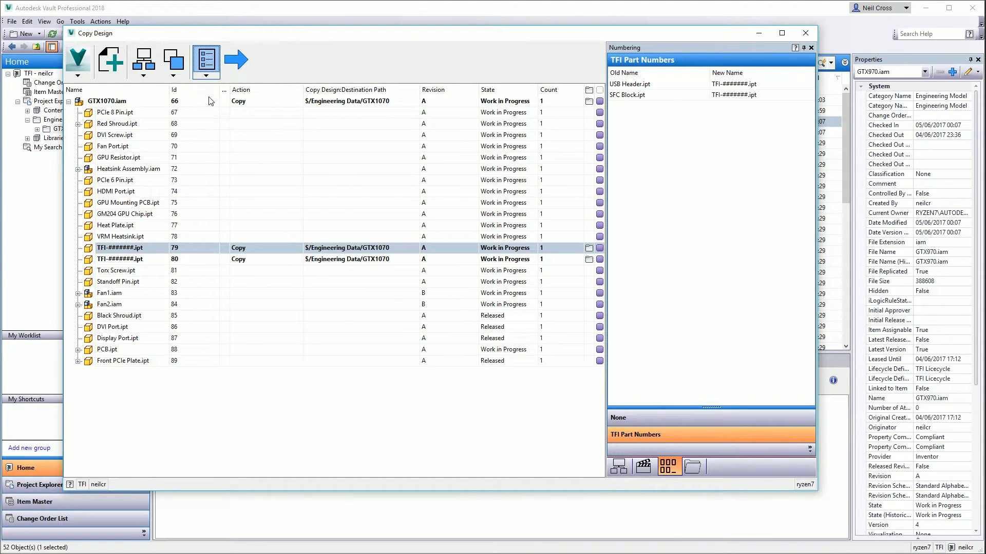
pyautogui.click(206, 76)
pyautogui.click(204, 96)
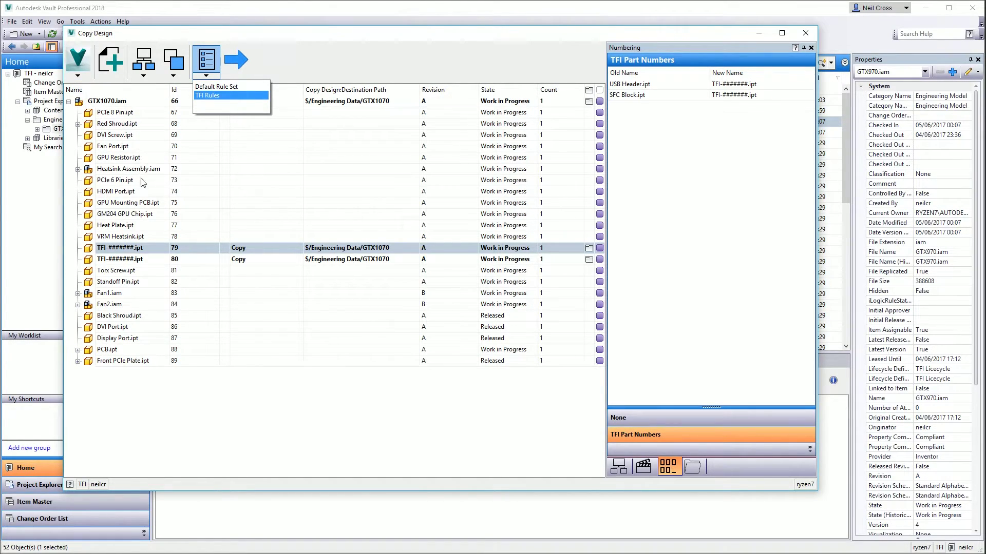
pyautogui.click(124, 103)
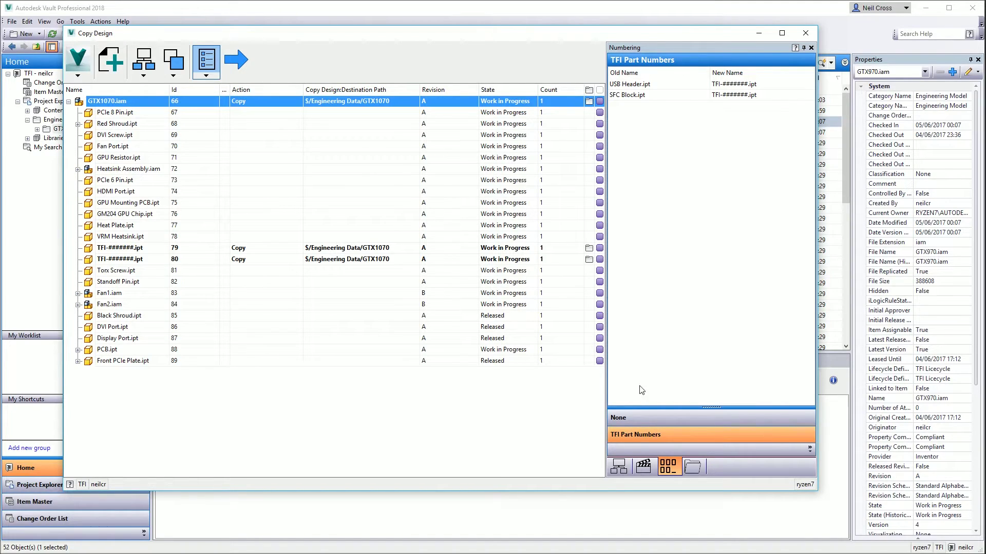
# - Check where DVI Screw.ipt is used, then show the Copy actions summary
pyautogui.click(619, 466)
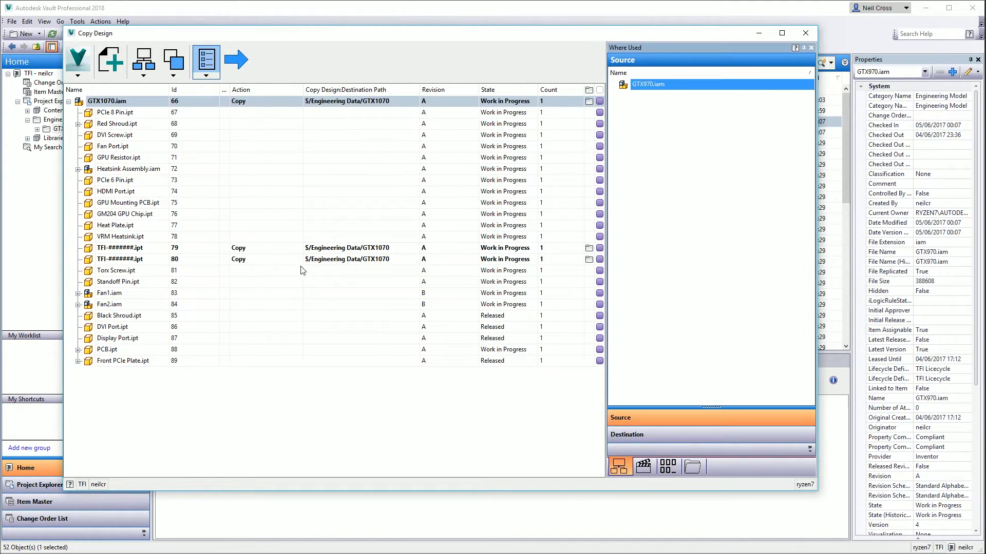
pyautogui.click(133, 136)
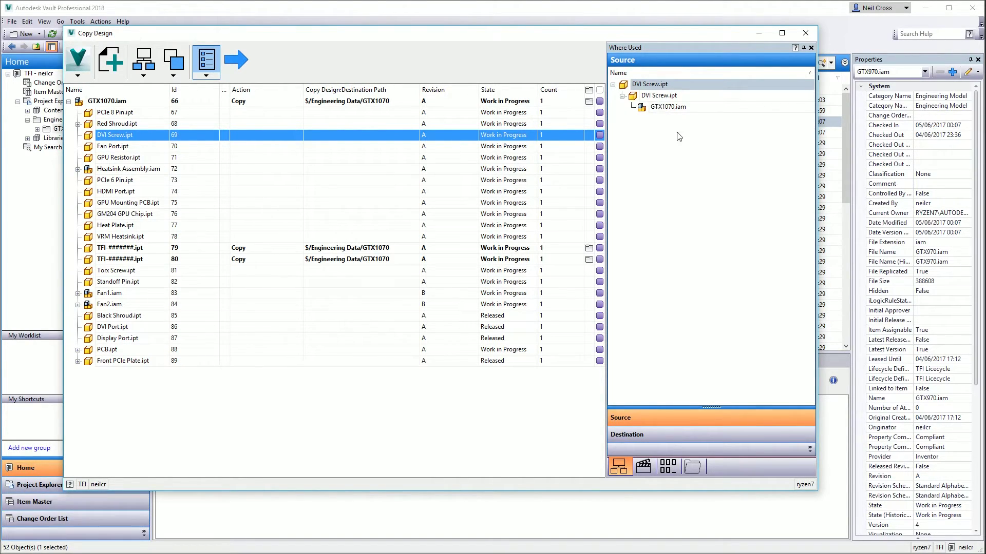
pyautogui.click(646, 466)
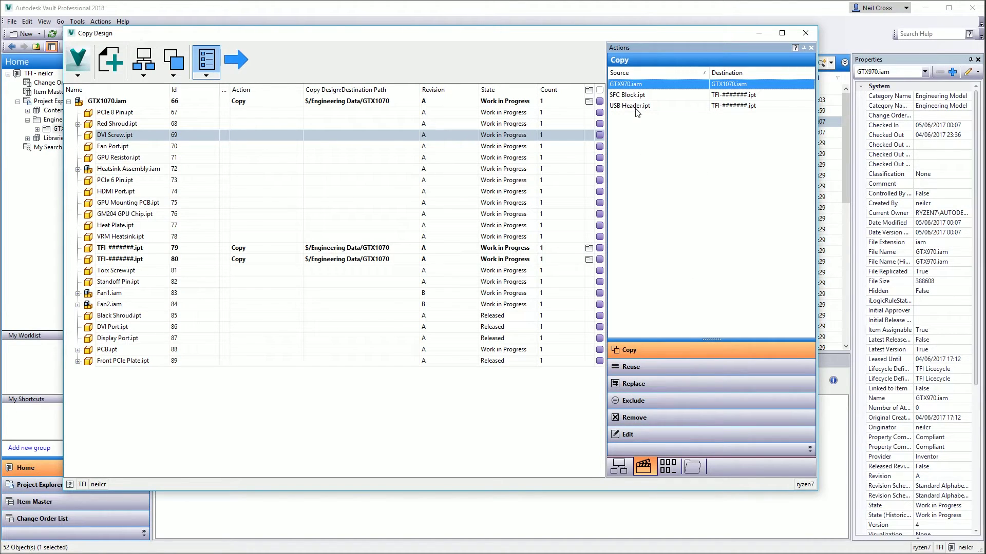
# - Review the files listed under Reuse and under Replace
pyautogui.click(630, 368)
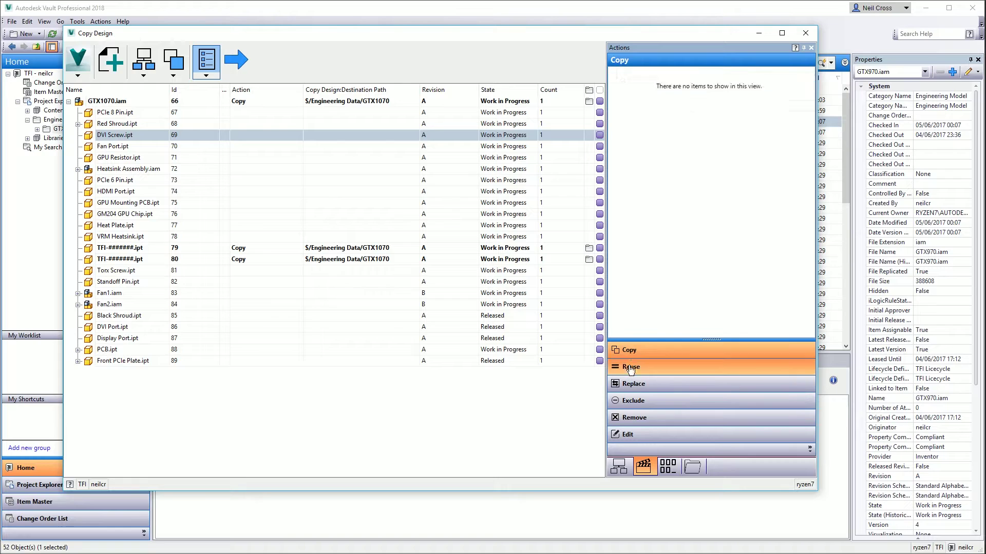
pyautogui.click(630, 368)
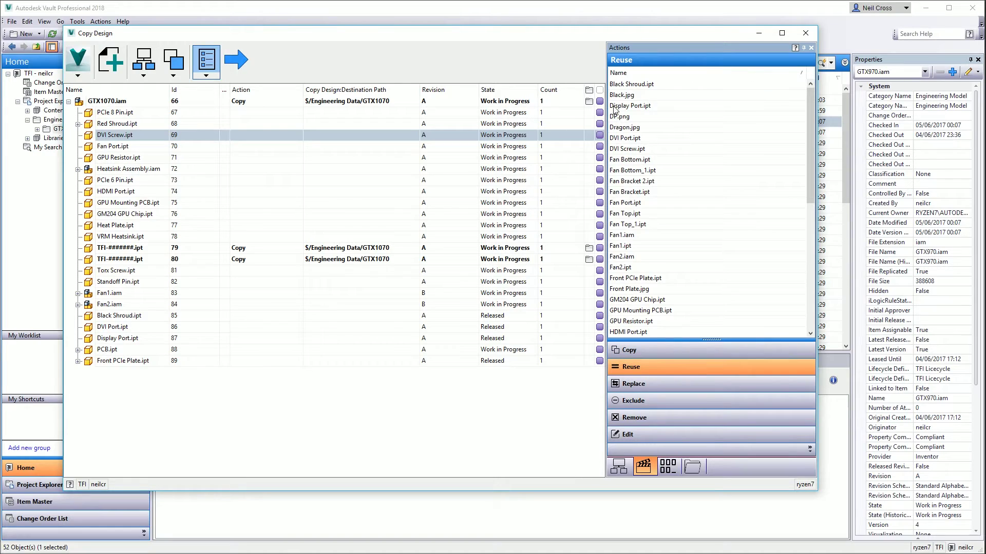
pyautogui.click(634, 385)
# - Abandon replacing Standoff Pin, then review the TFI part numbers for USB Header and SFC Block
pyautogui.click(117, 281)
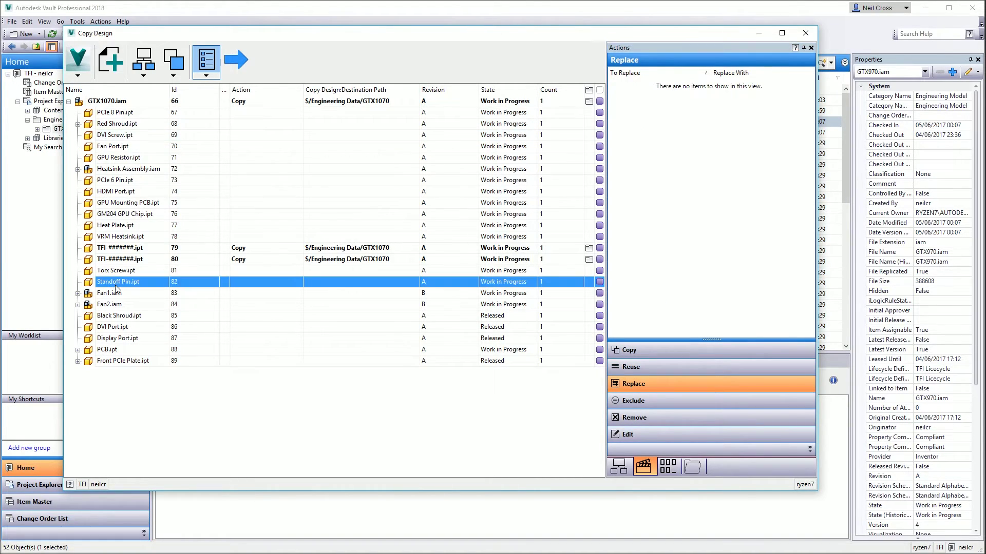
pyautogui.rightClick(115, 285)
pyautogui.press('Escape')
pyautogui.rightClick(117, 286)
pyautogui.click(135, 313)
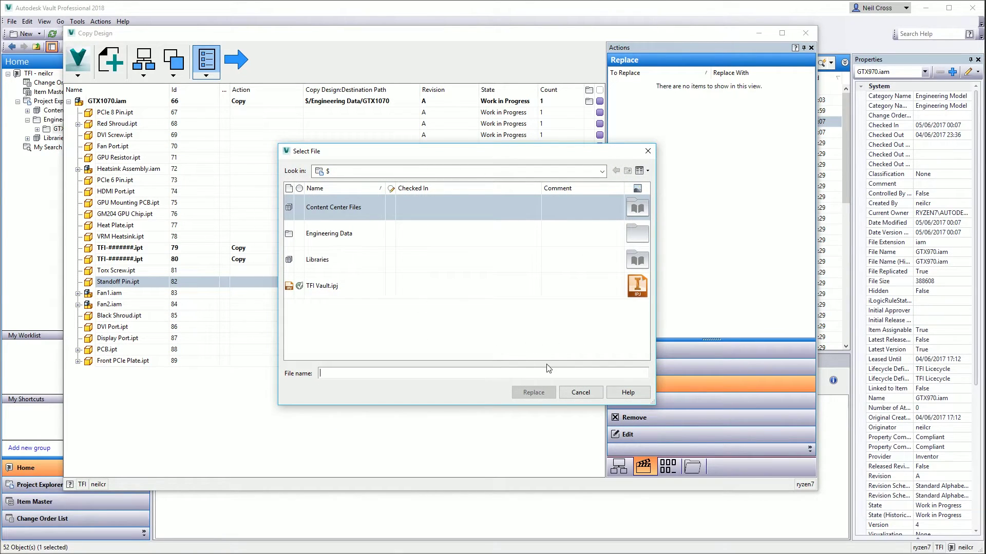
pyautogui.click(585, 392)
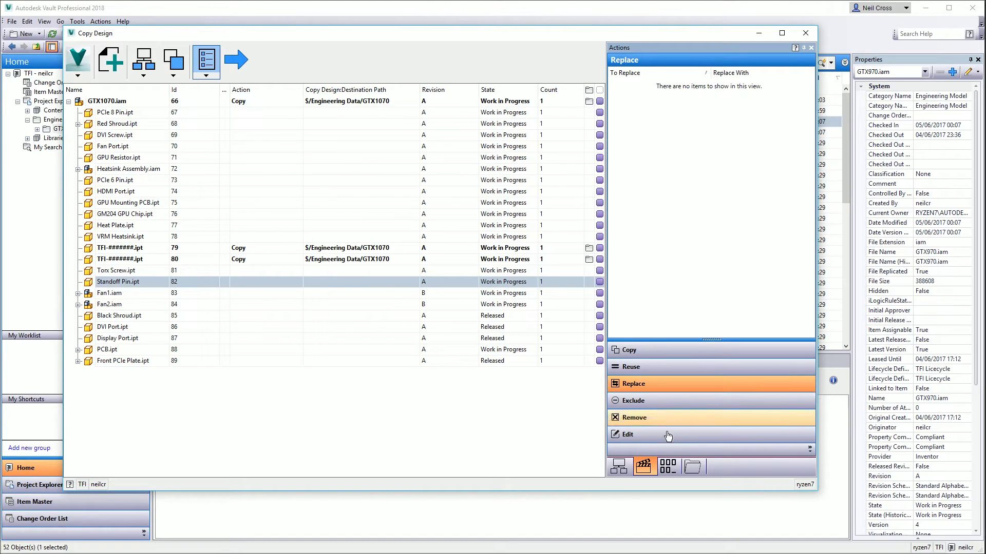
pyautogui.click(667, 468)
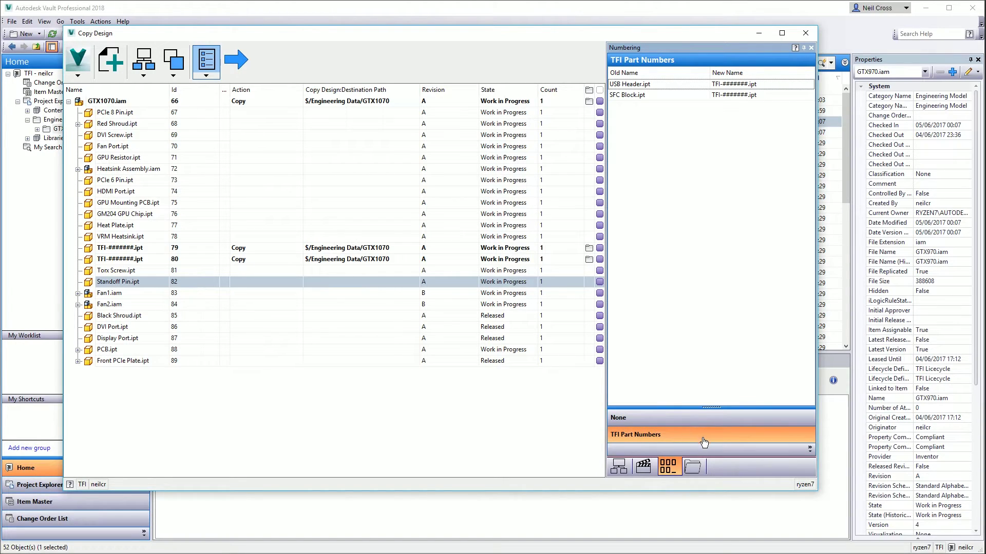
# - Confirm the GTX1070 folder holds GTX1070.iam in the destination tree, then run the copy
pyautogui.click(691, 468)
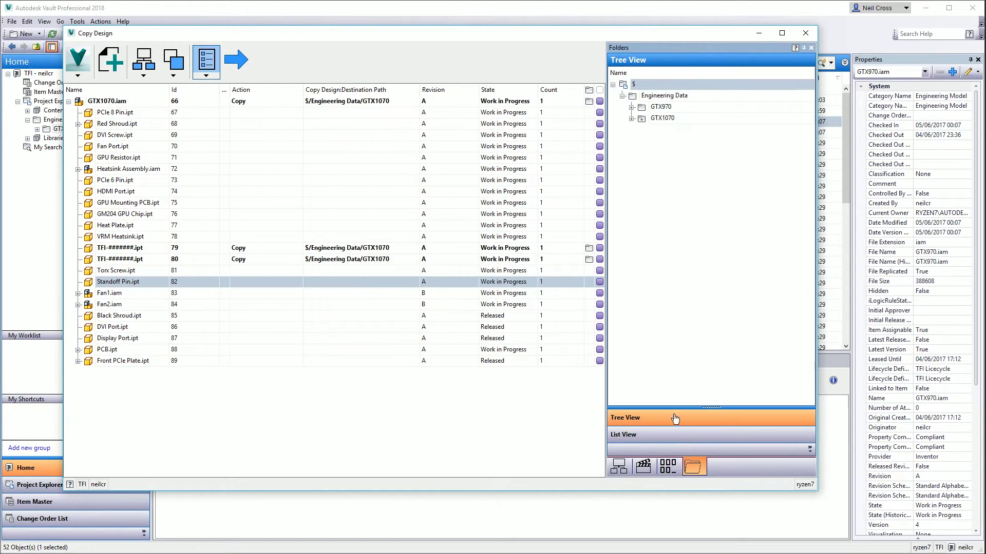
pyautogui.click(631, 118)
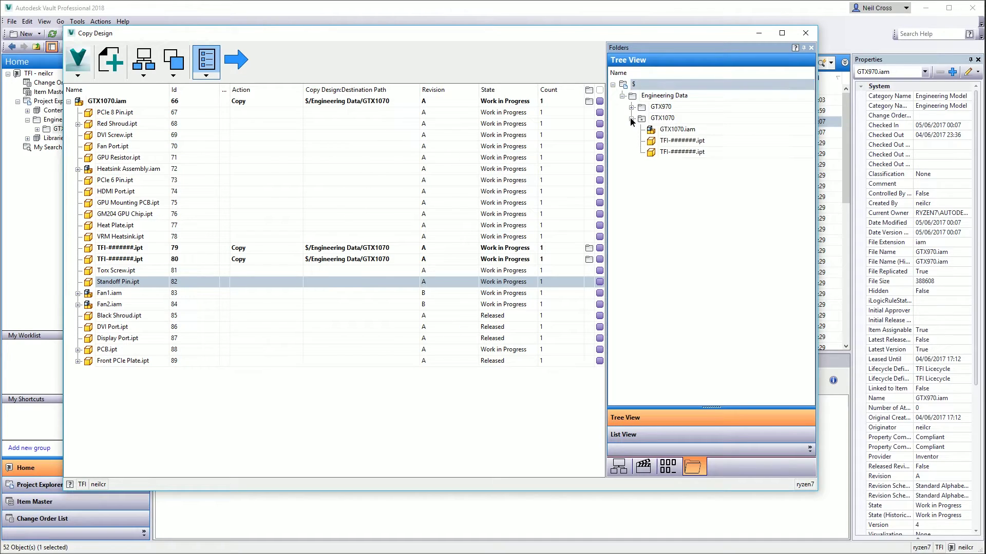
pyautogui.click(632, 107)
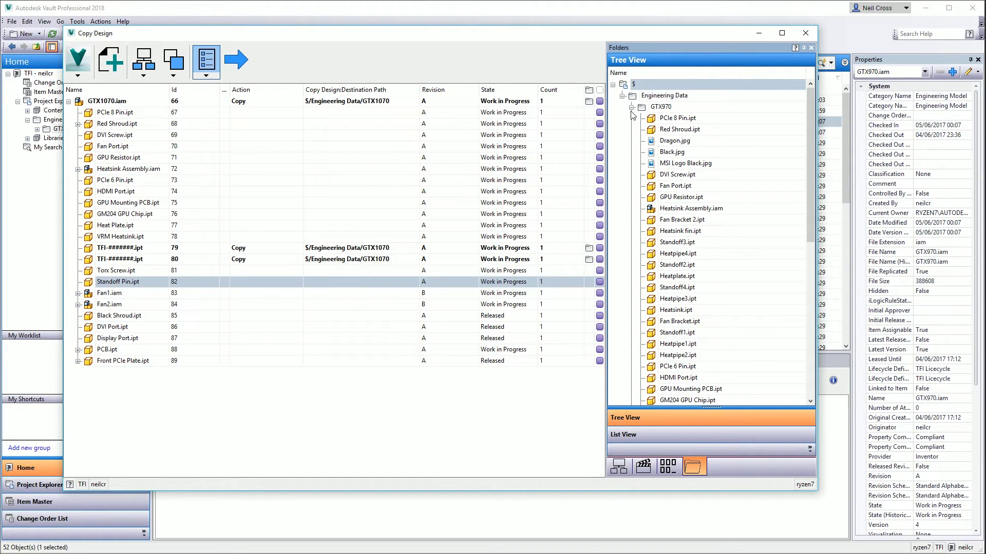
pyautogui.click(632, 108)
pyautogui.click(663, 119)
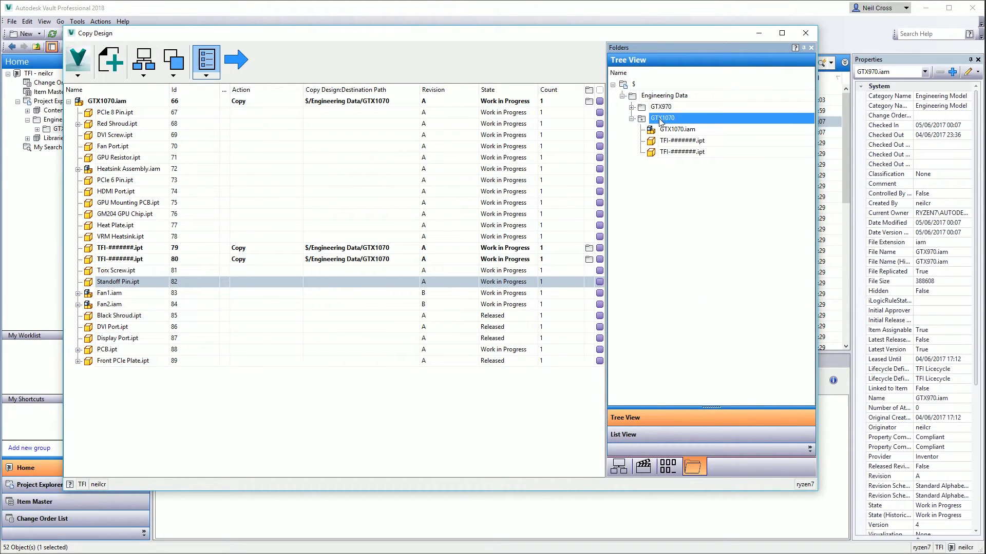
pyautogui.click(671, 130)
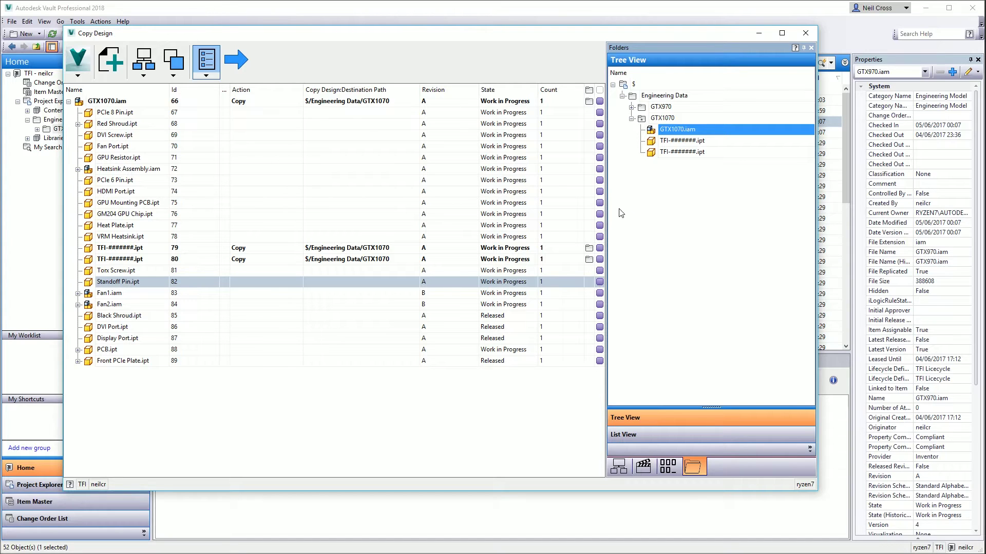
pyautogui.click(240, 58)
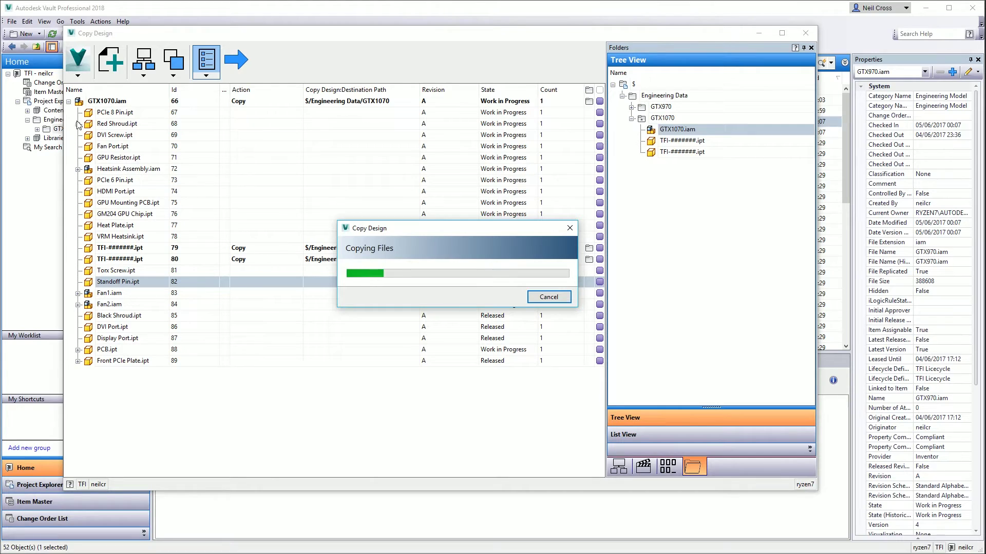
pyautogui.click(128, 250)
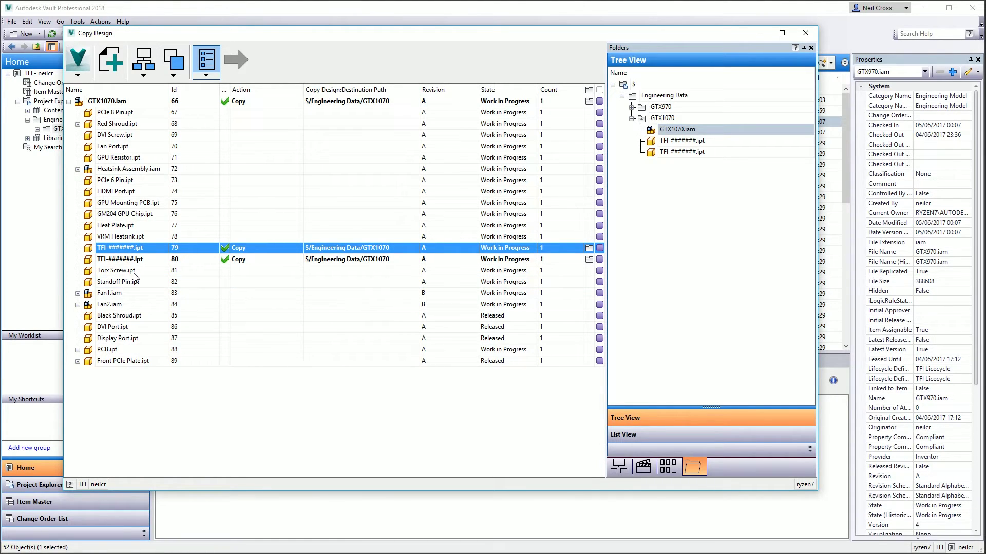
pyautogui.click(648, 272)
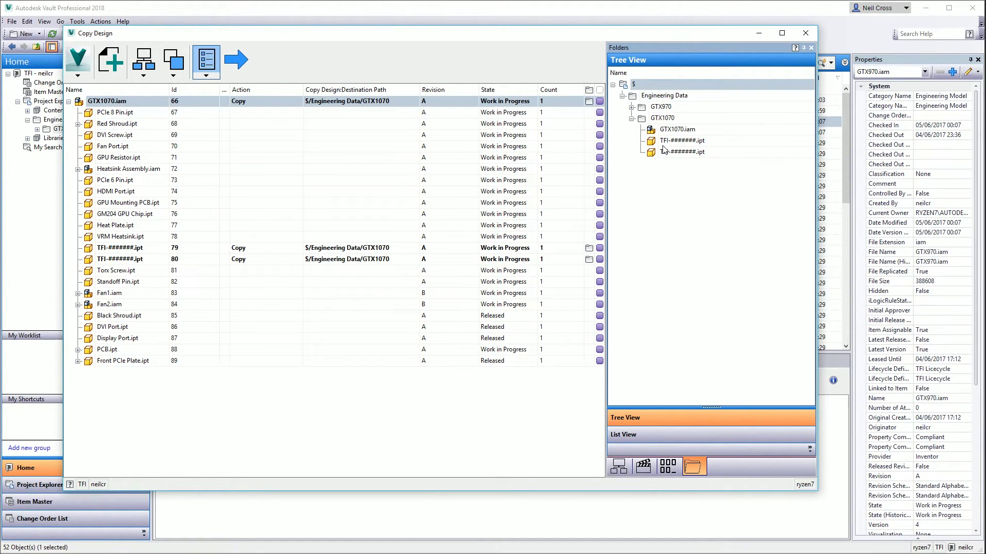
pyautogui.click(362, 249)
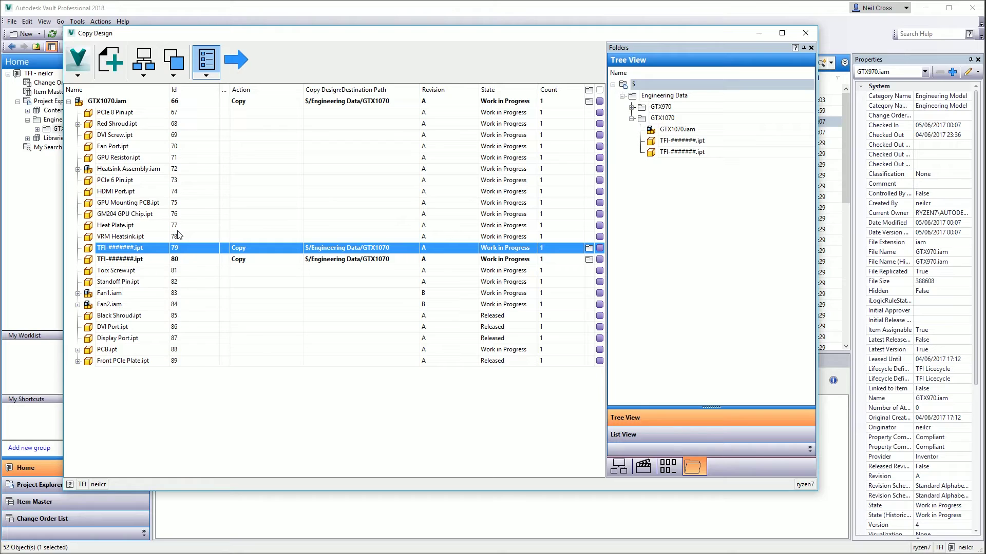
pyautogui.click(127, 103)
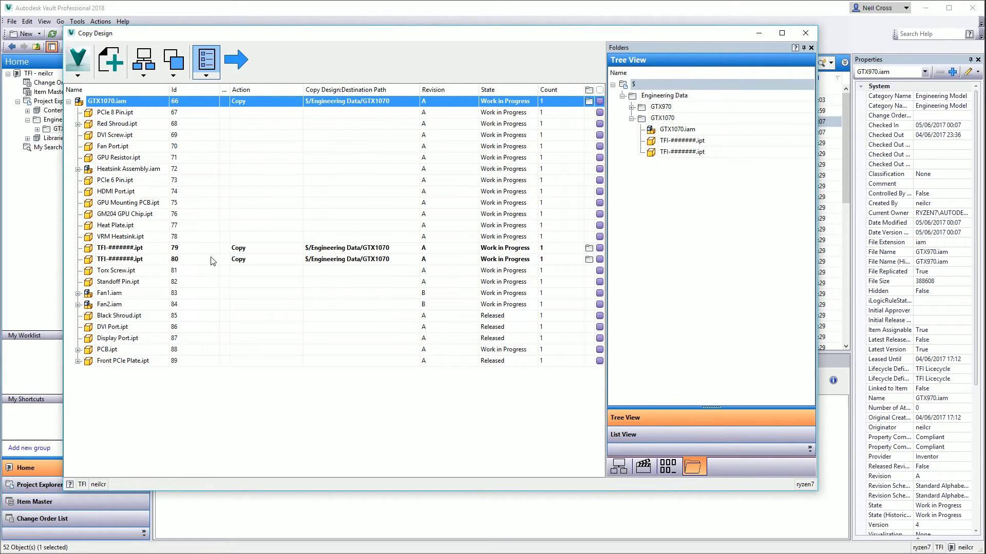
pyautogui.click(374, 249)
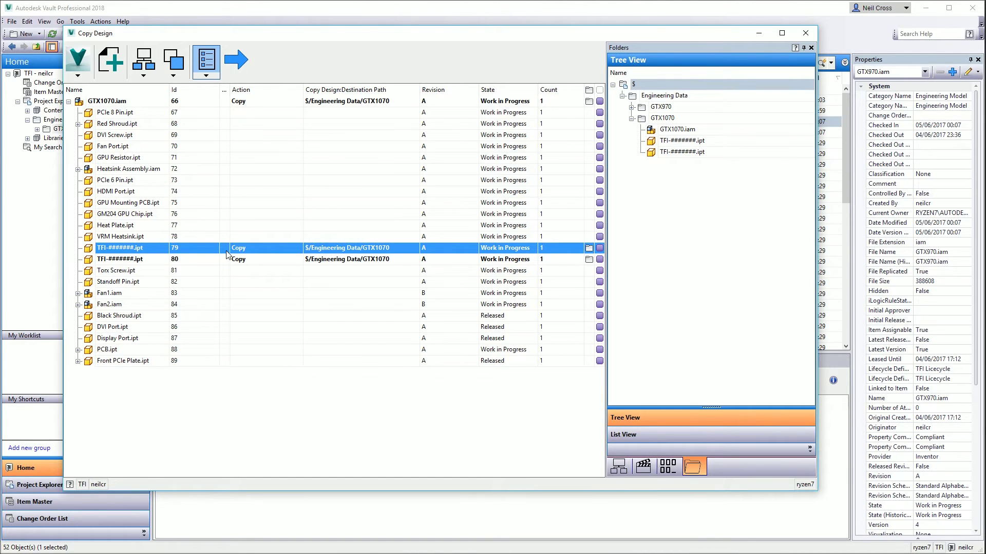
# - Close Copy Design and select GTX1070.iam in the GTX1070 folder
pyautogui.click(804, 33)
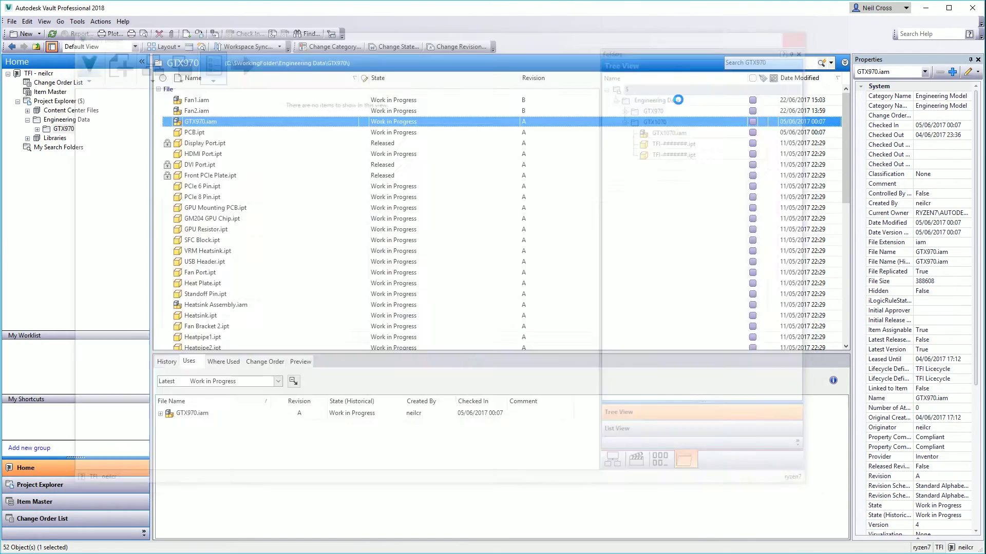
pyautogui.click(58, 129)
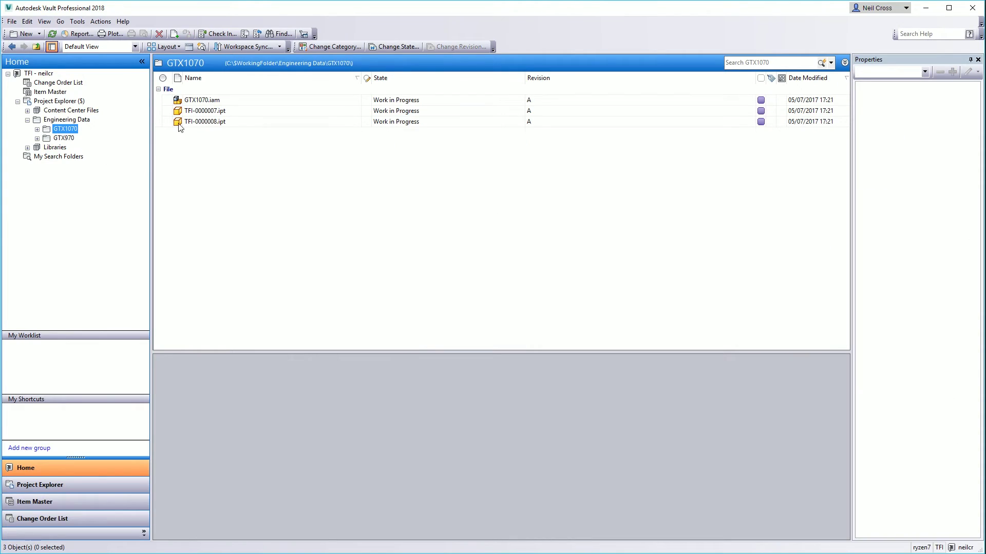
pyautogui.click(188, 103)
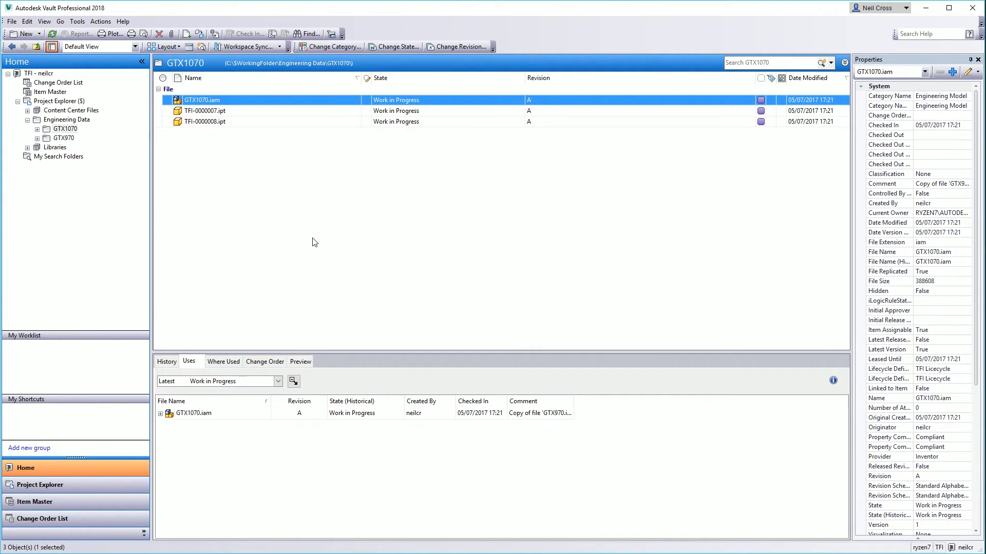
# - Expand GTX1070.iam's Uses list and inspect Black Shroud, TFI-0000007.ipt and TFI-0000008.ipt
pyautogui.click(161, 417)
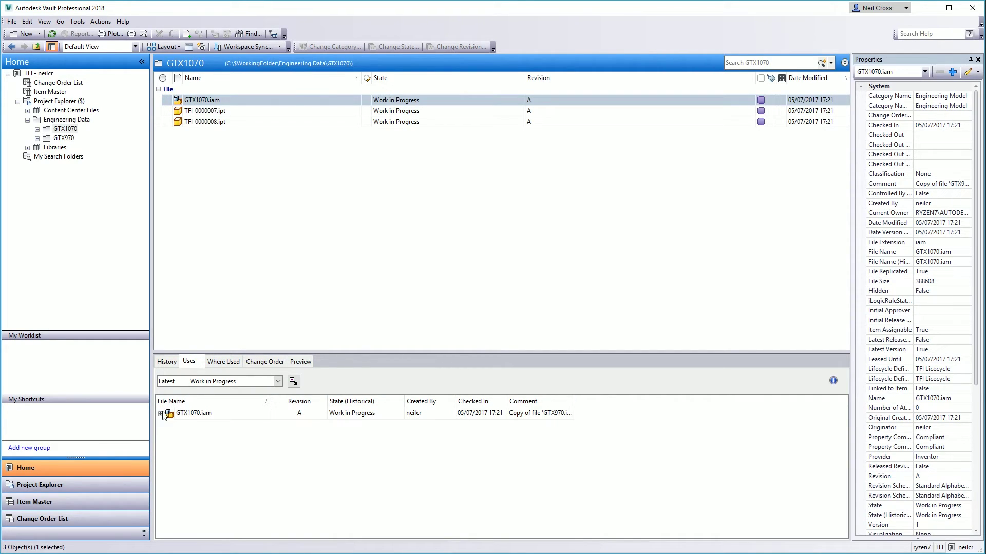
pyautogui.click(160, 413)
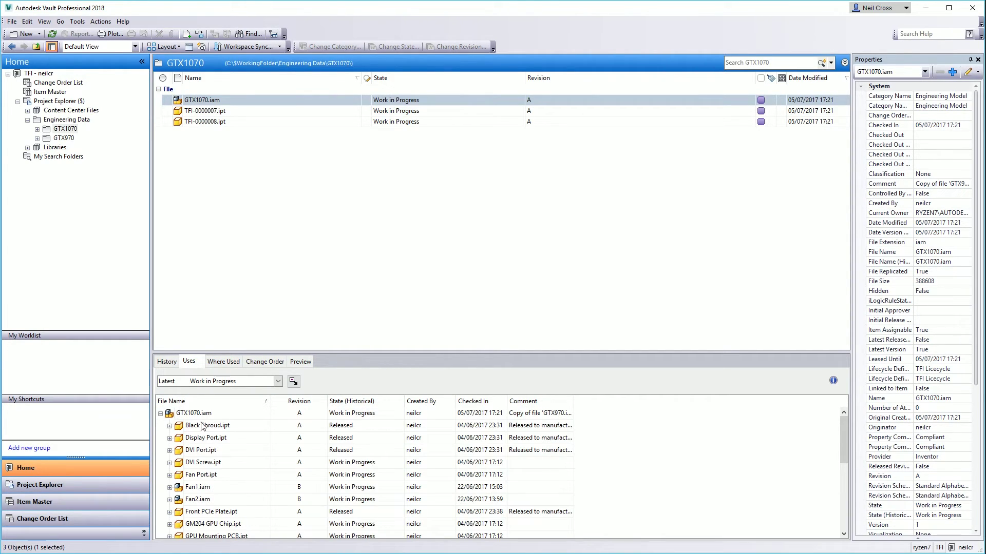
pyautogui.click(199, 429)
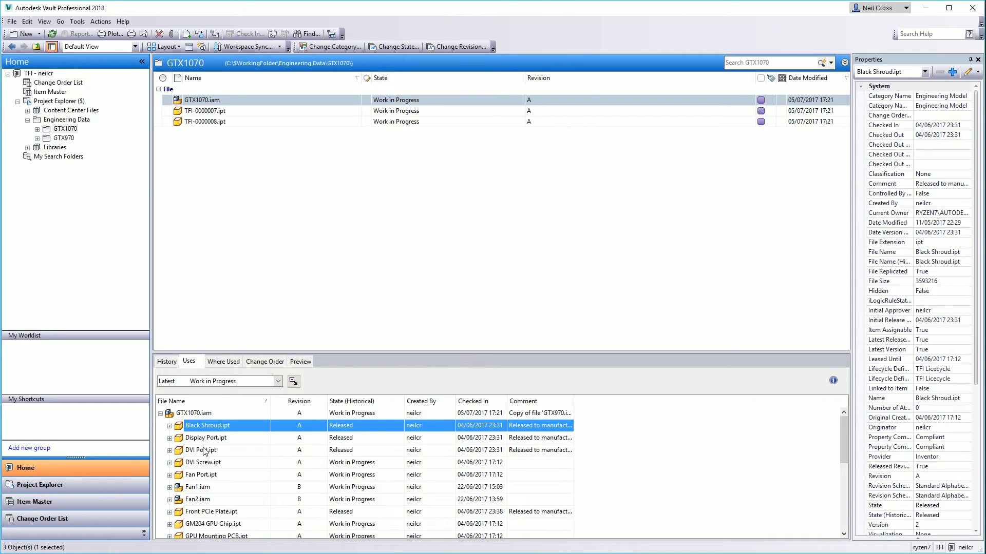
pyautogui.scroll(-3, 211, 481)
pyautogui.scroll(-2, 211, 481)
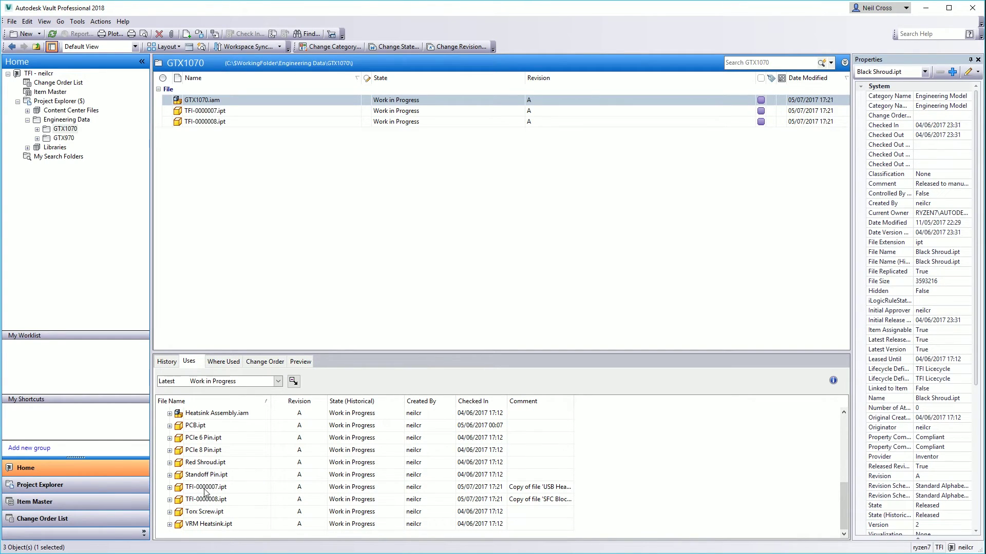
pyautogui.click(205, 487)
pyautogui.click(206, 500)
pyautogui.click(204, 488)
pyautogui.click(200, 499)
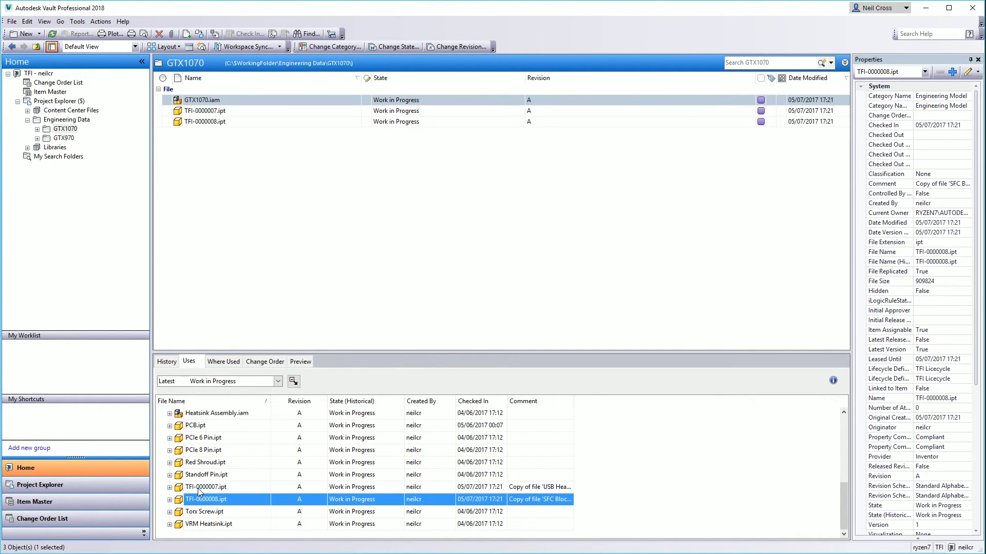
pyautogui.click(199, 488)
pyautogui.click(196, 498)
pyautogui.click(194, 492)
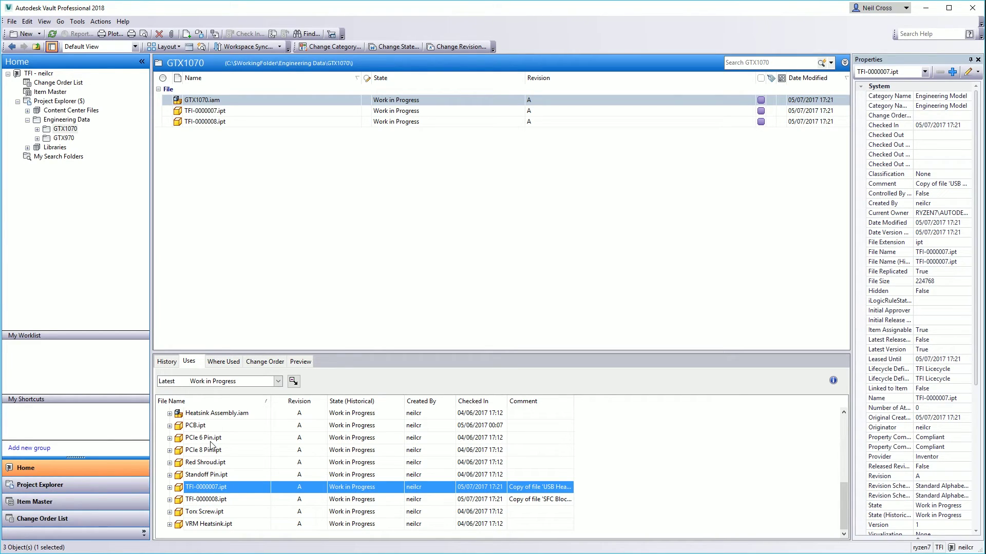